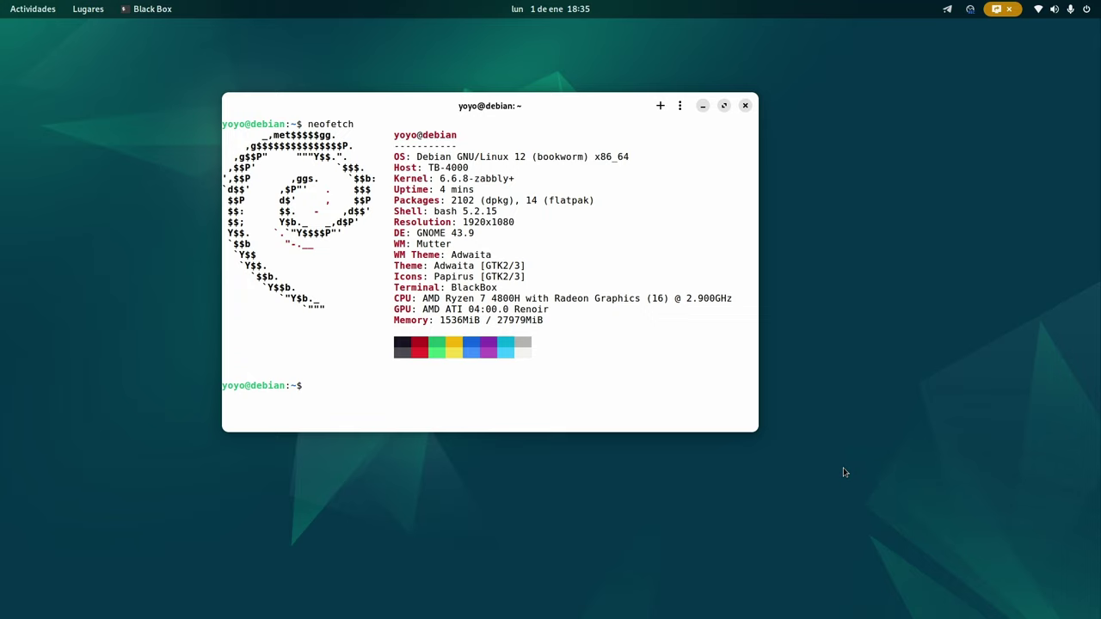
- Open the personal folder, move and widen its window, and view photo_2024-01-01_18-32-13.jpg
left_click(88, 8)
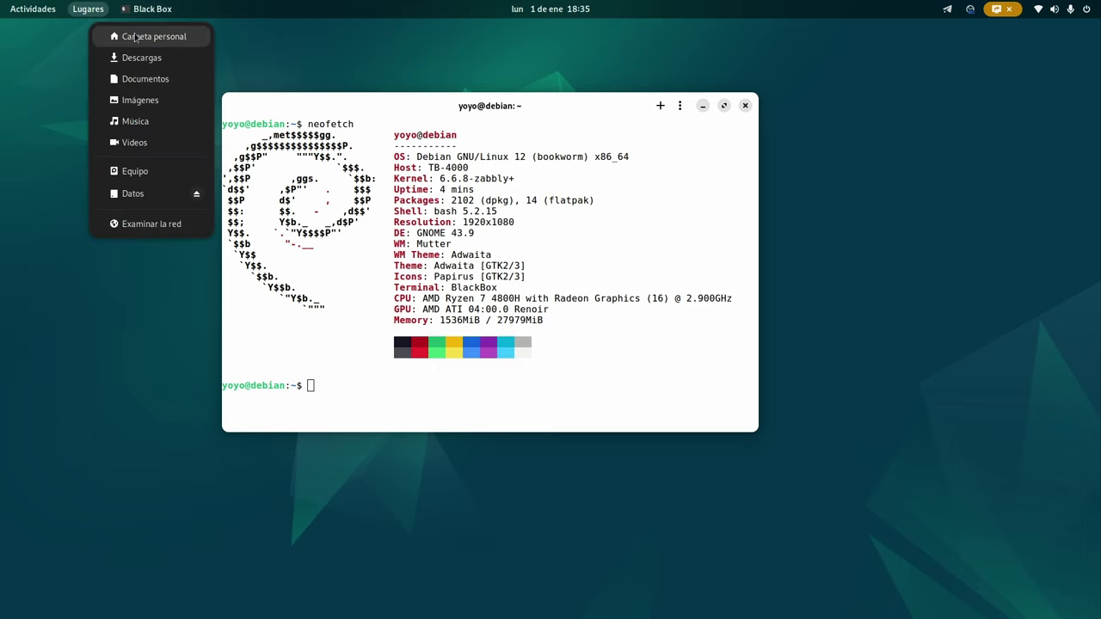
left_click(136, 37)
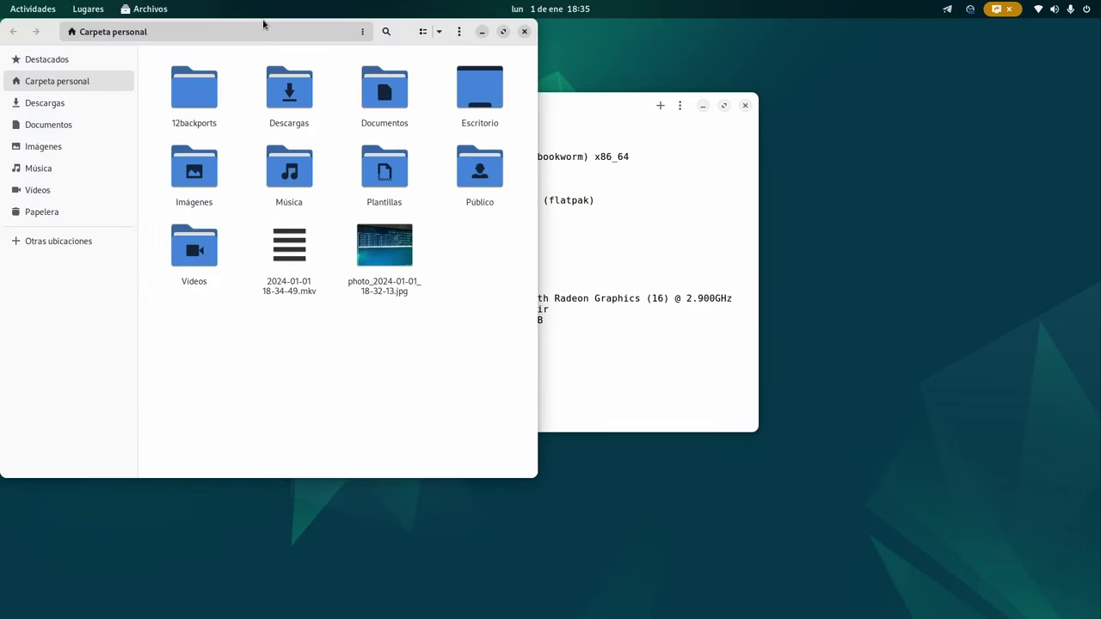
left_click_drag(263, 24, 404, 76)
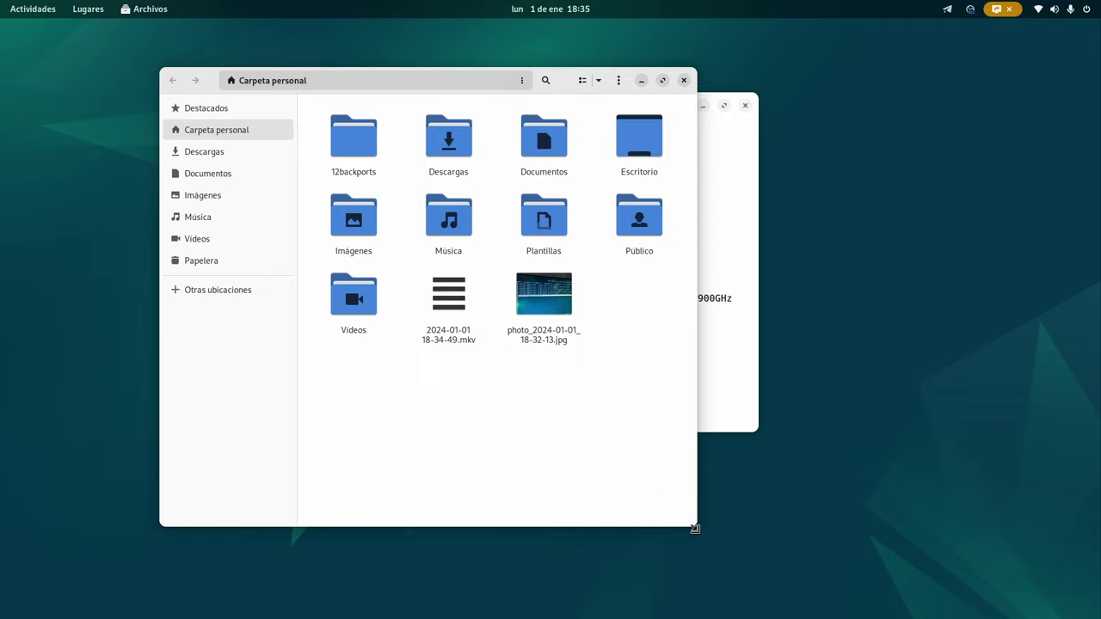
left_click_drag(696, 530, 771, 489)
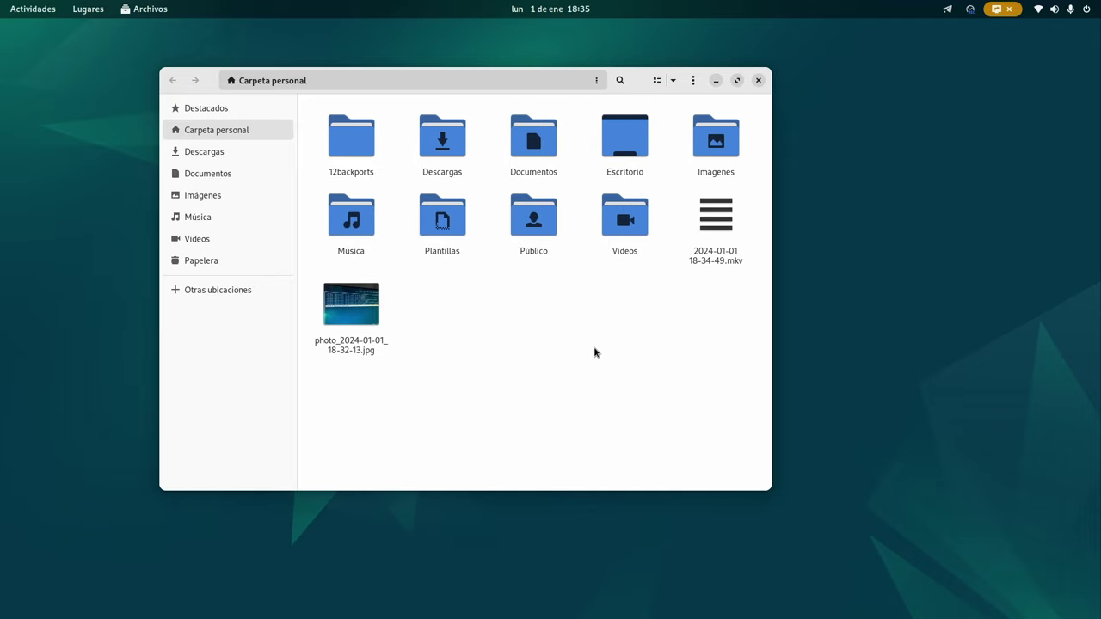
left_click(363, 324)
double_click(362, 324)
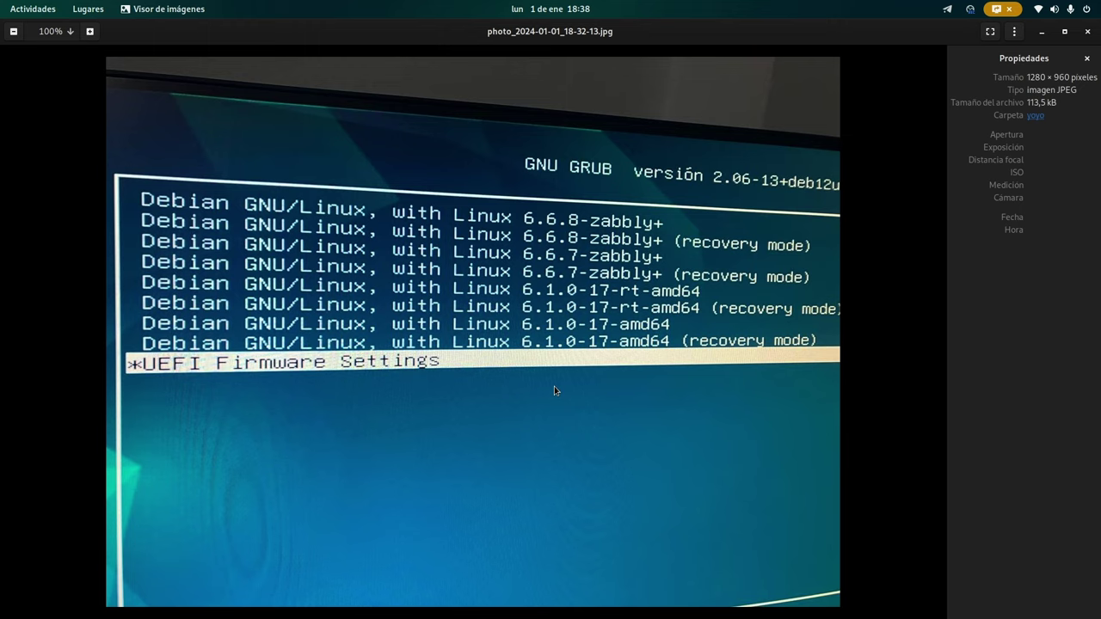
- Close the photo, deselect its file and minimise the personal folder window
left_click(1088, 31)
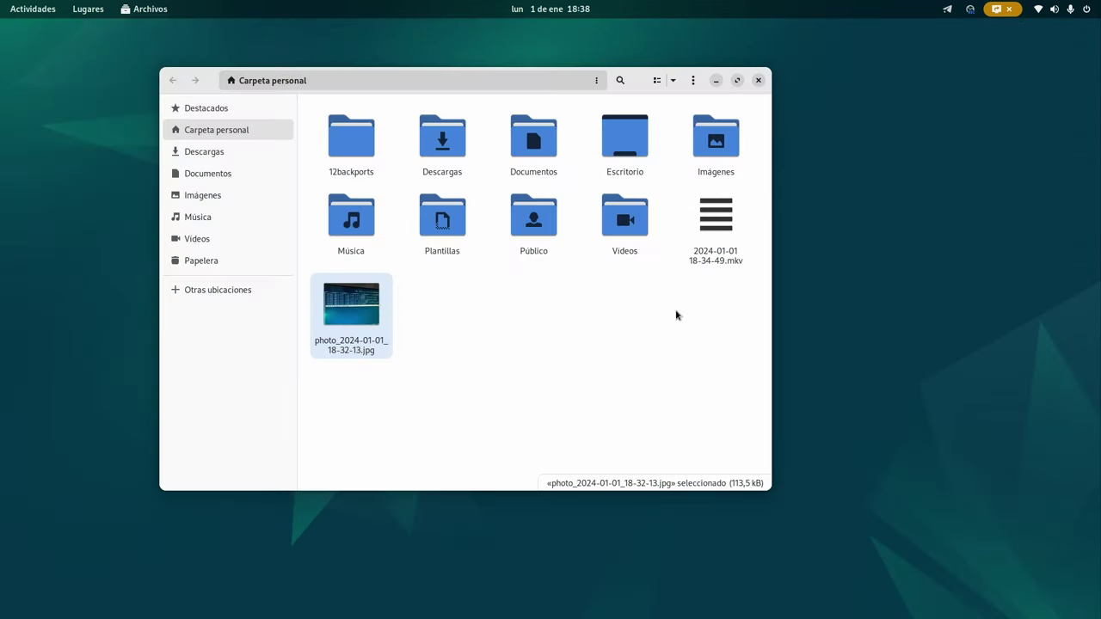
left_click(589, 400)
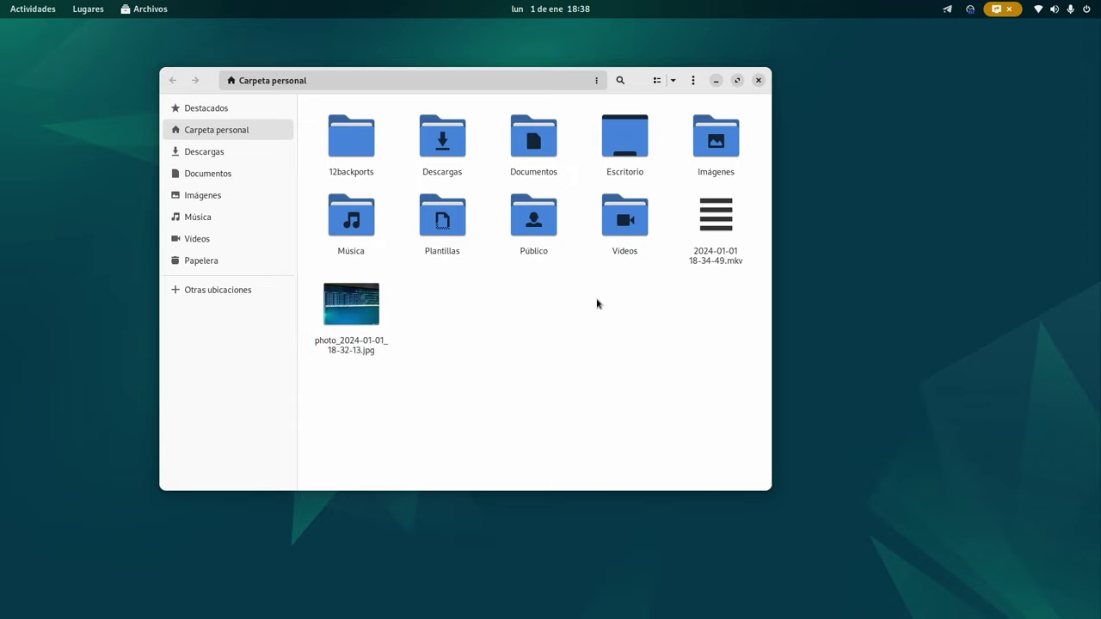
left_click(715, 80)
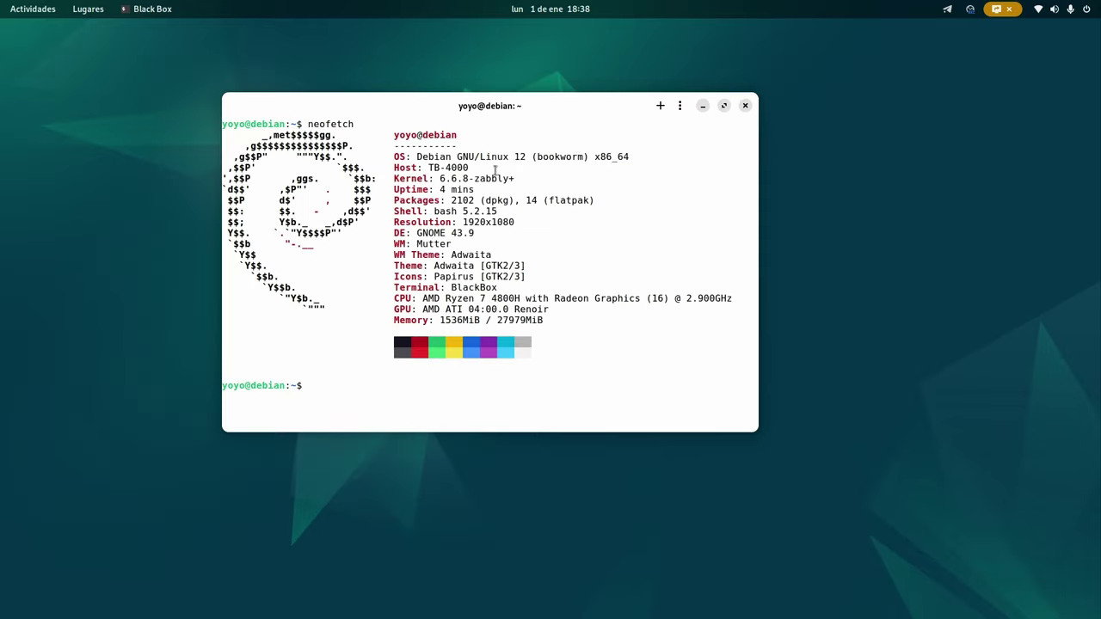
- Launch the Synaptic package manager by searching for "syn" and authenticate with the administrator password
key("super")
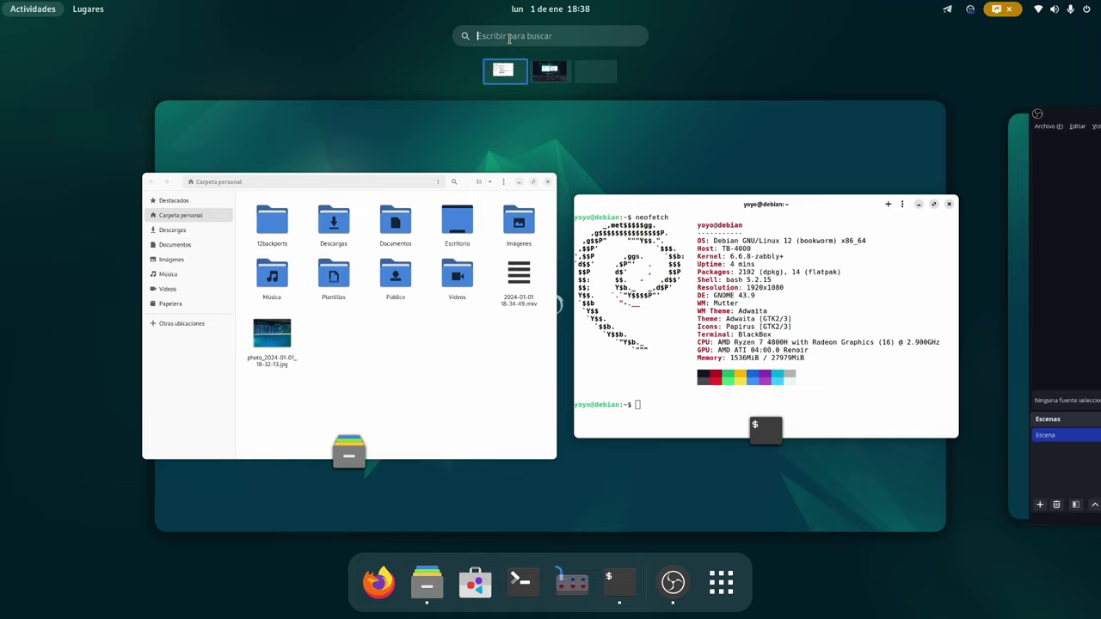
type("syn")
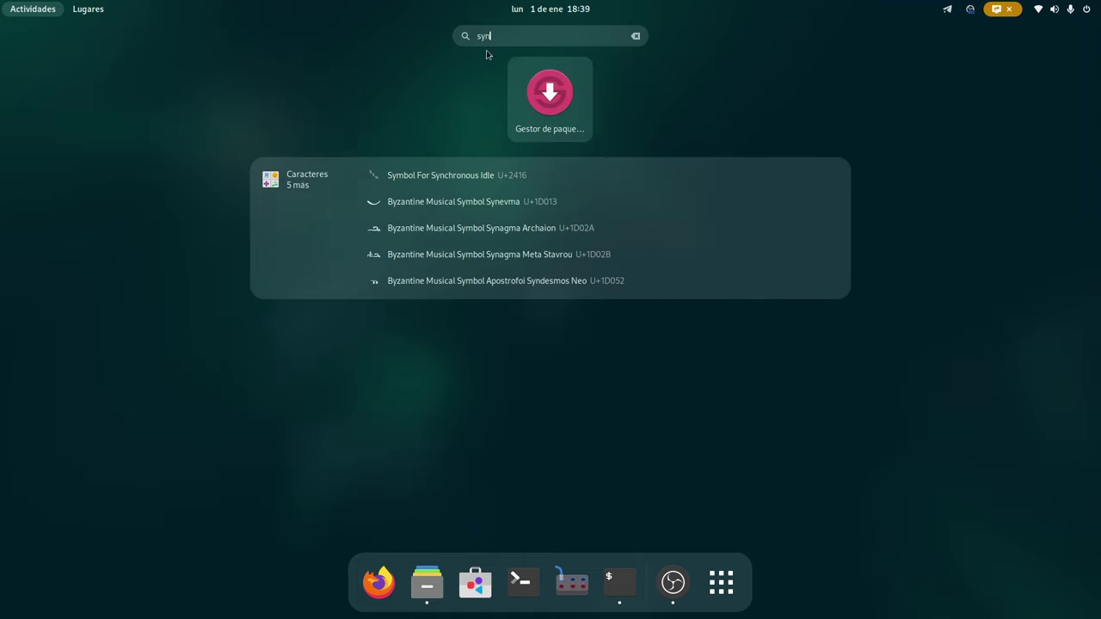
left_click(551, 113)
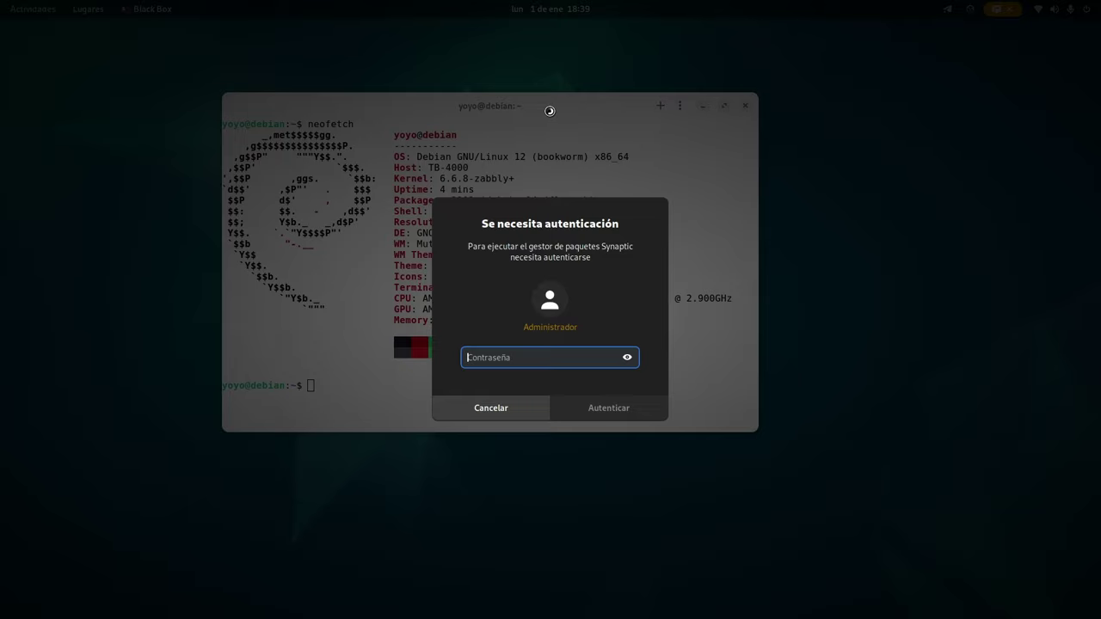
type("•••••••")
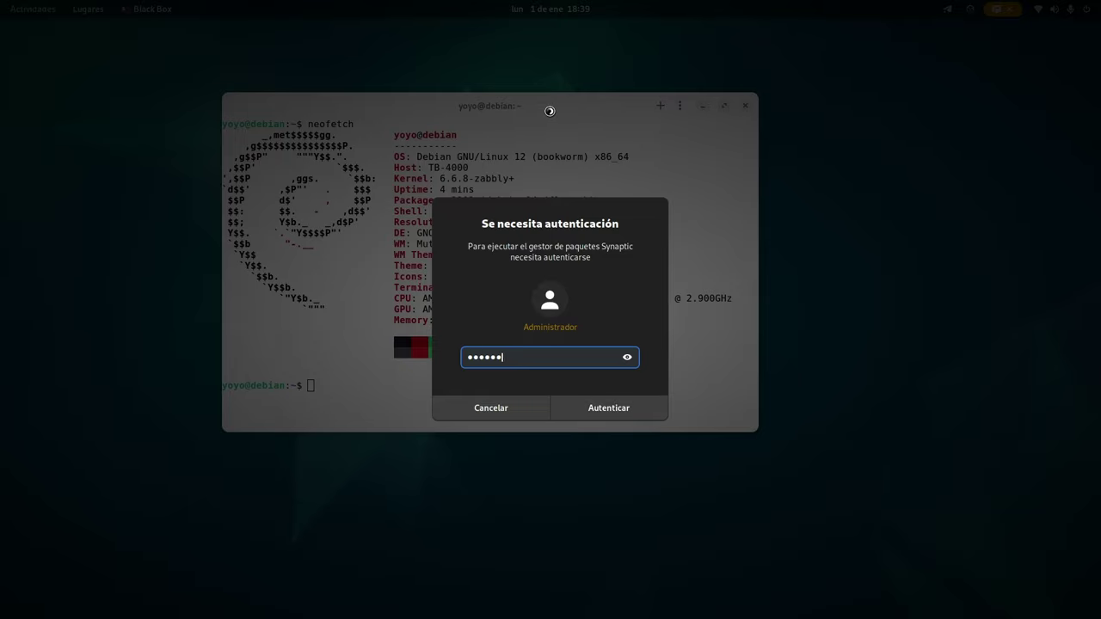
key("Return")
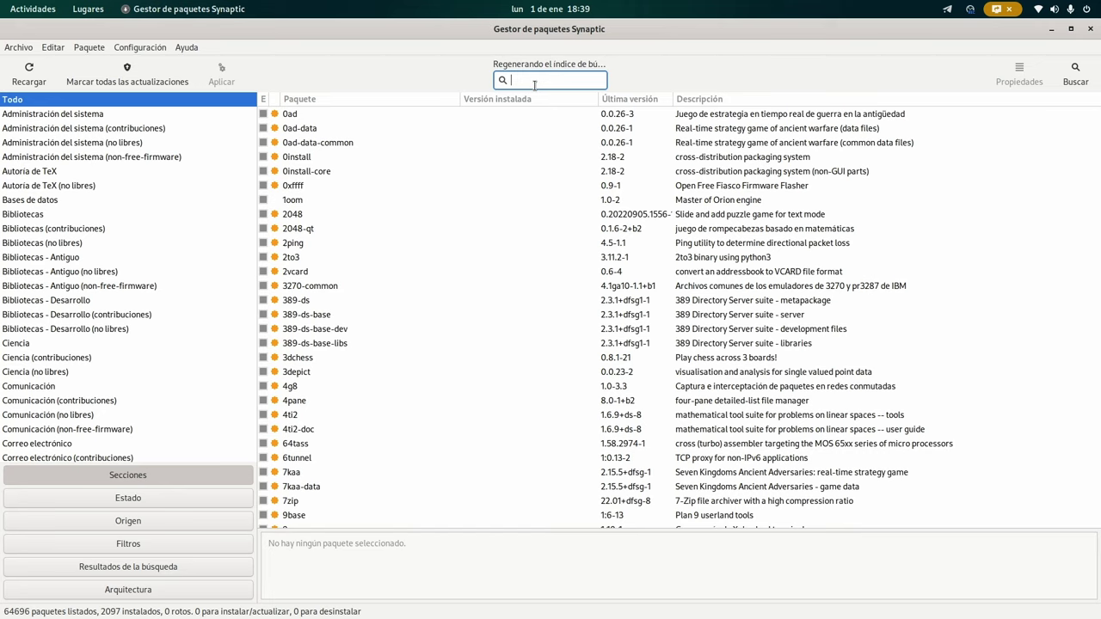
- Filter the packages by "linux-image-6.1.0", look through the list and select linux-image-6.1.0-17-amd64
type("linux-")
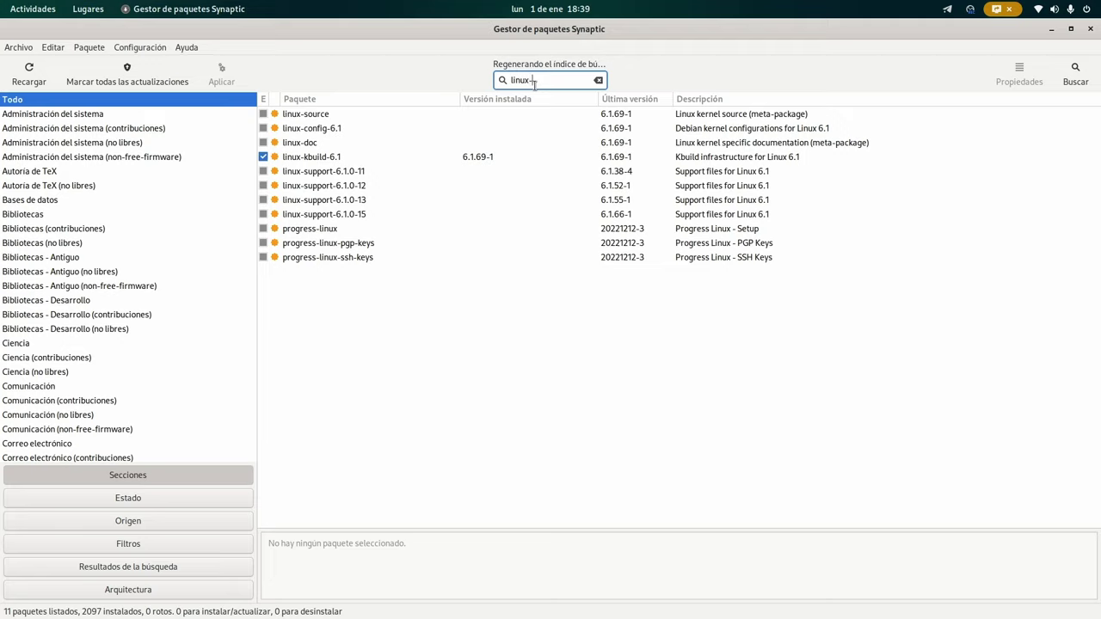
type("image")
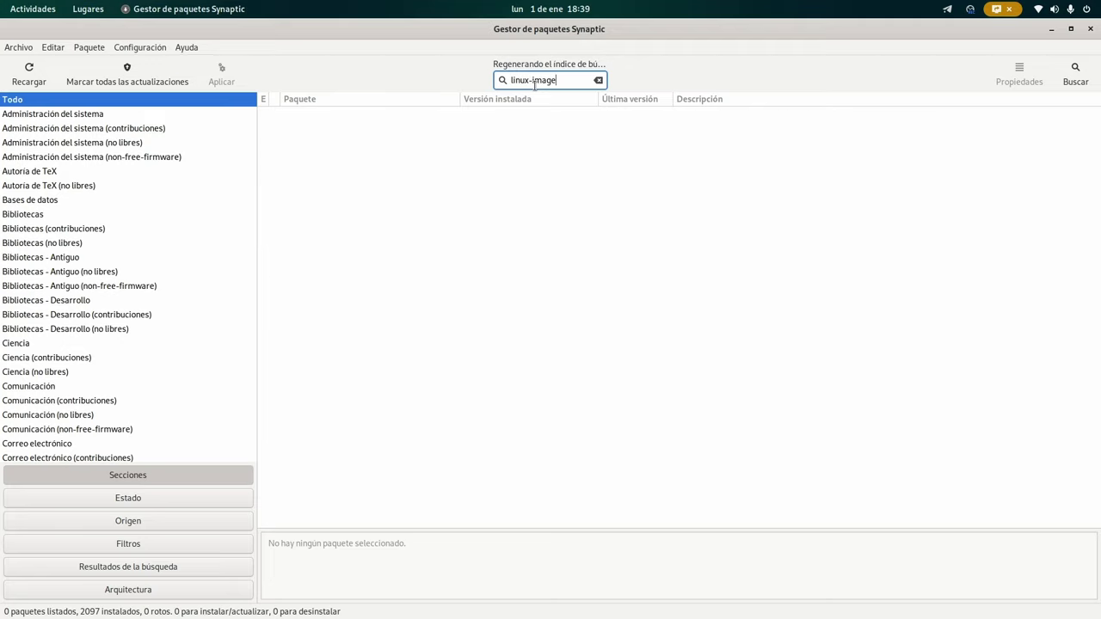
type("-6.1")
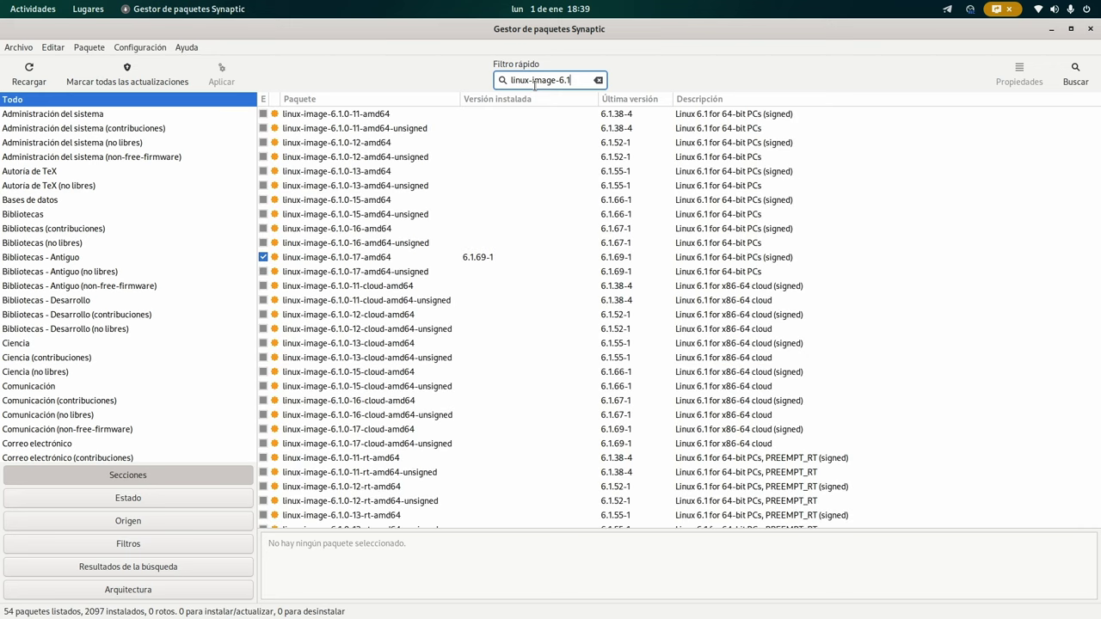
type(".0")
scroll(442, 334, "down", 8)
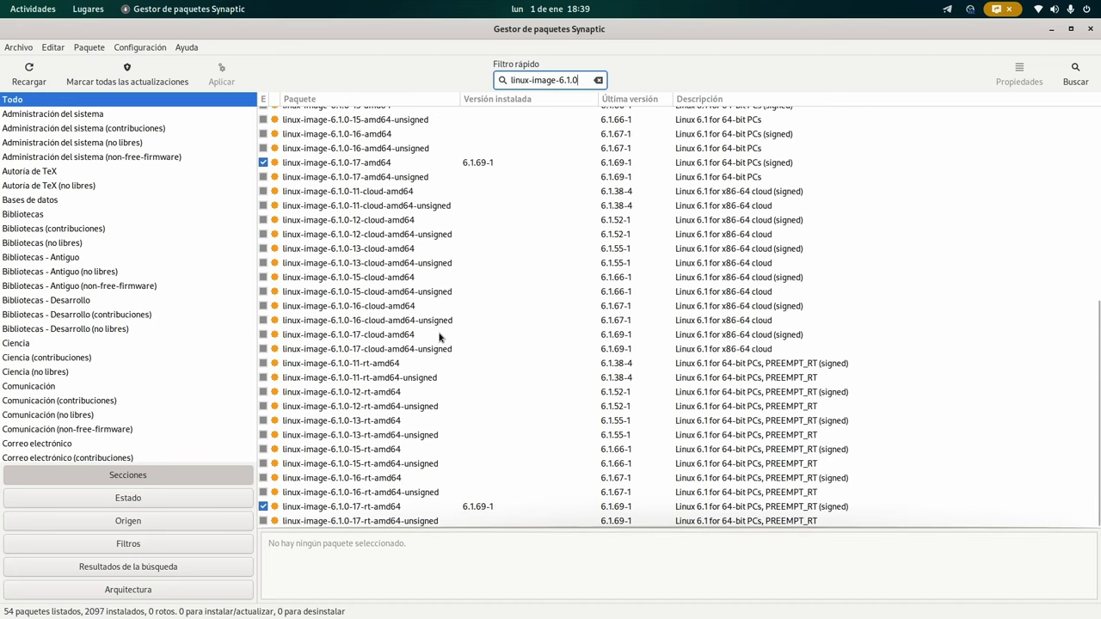
scroll(438, 338, "up", 8)
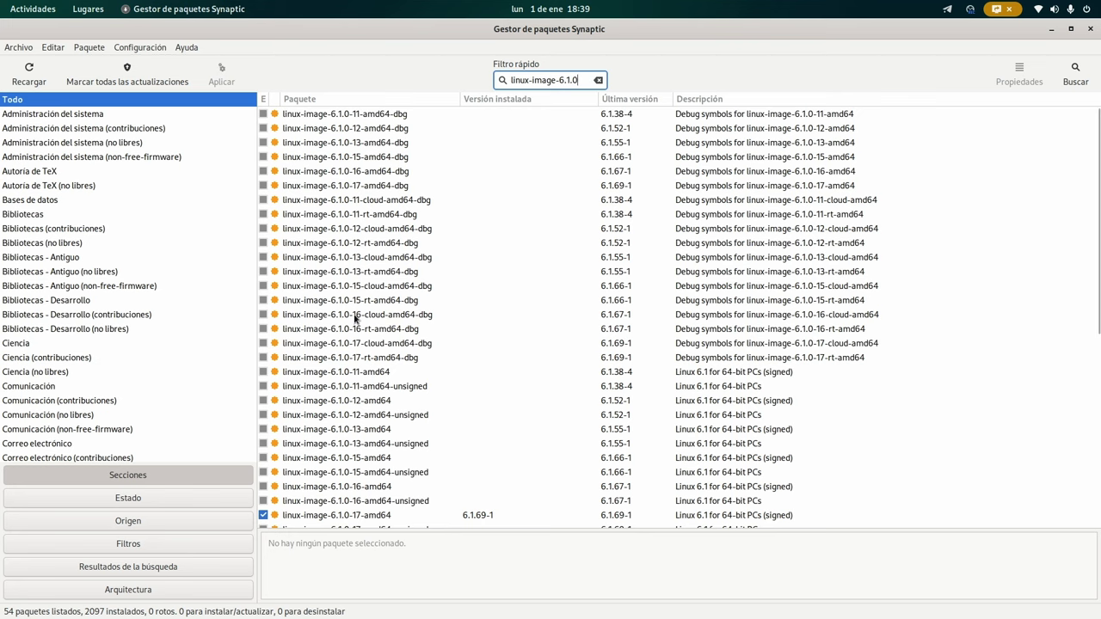
scroll(355, 319, "down", 5)
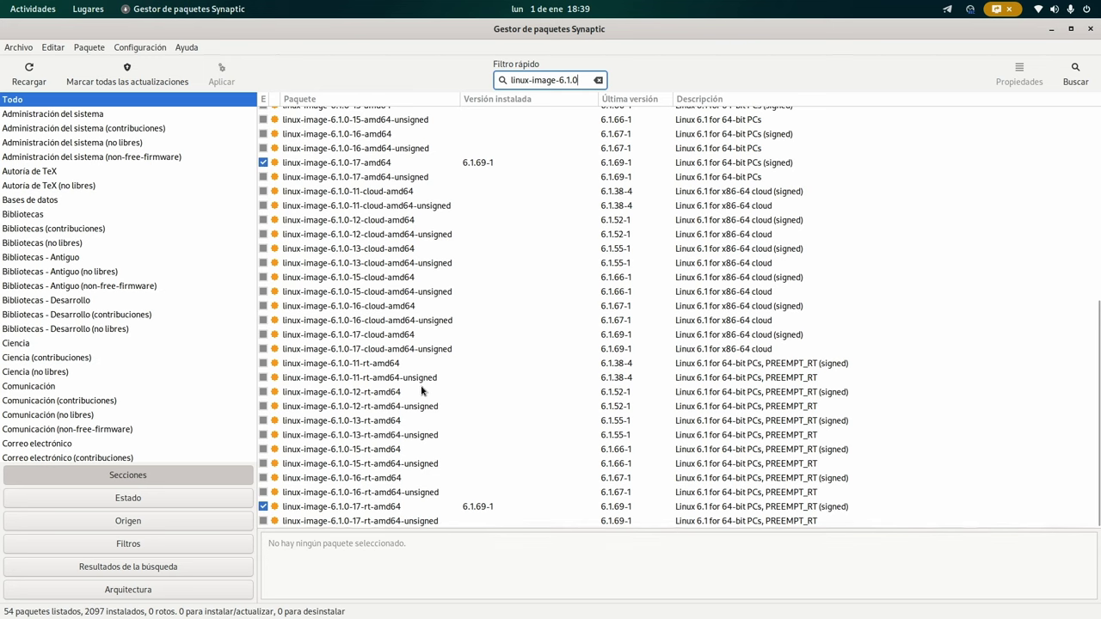
left_click(362, 169)
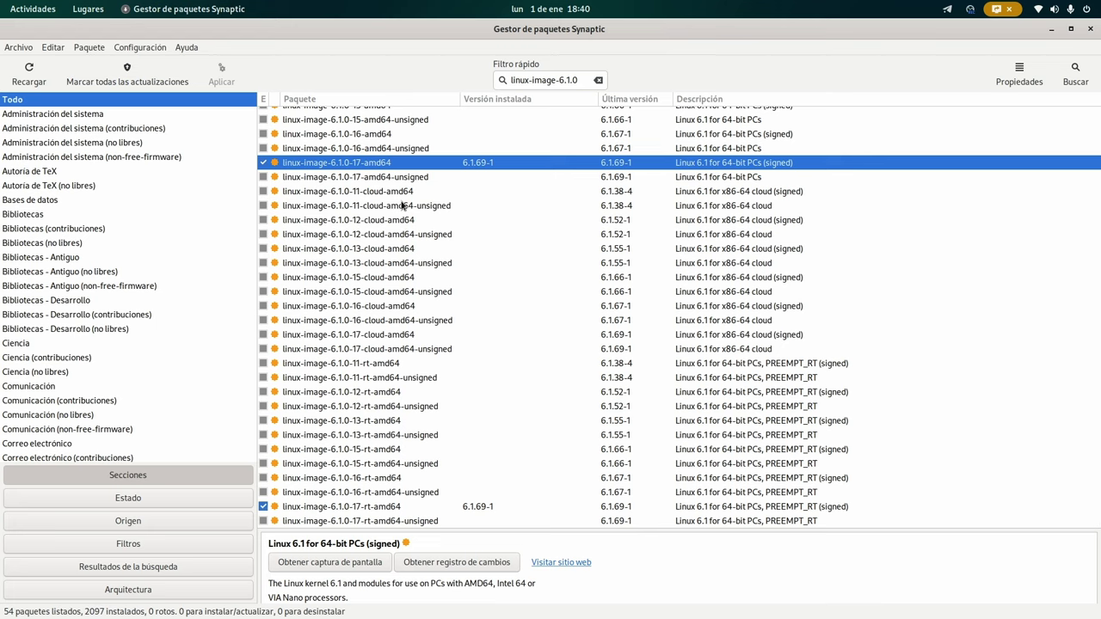
- Narrow the package filter to "linux-image-6.1.0-17" and examine the amd64 and rt-amd64 kernel images
left_click(578, 80)
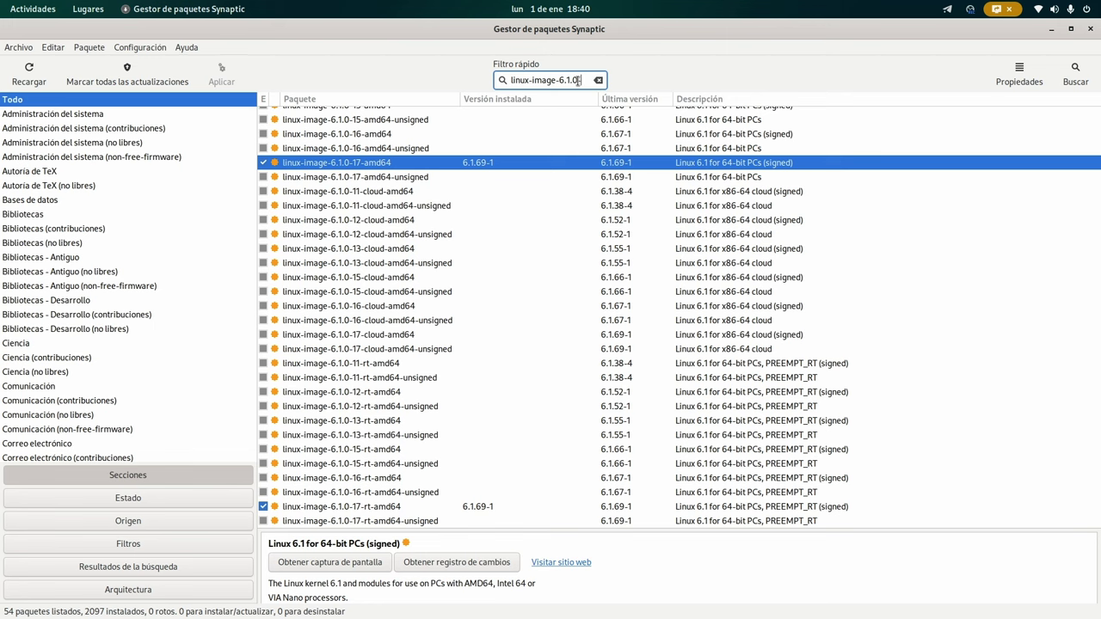
type("-17")
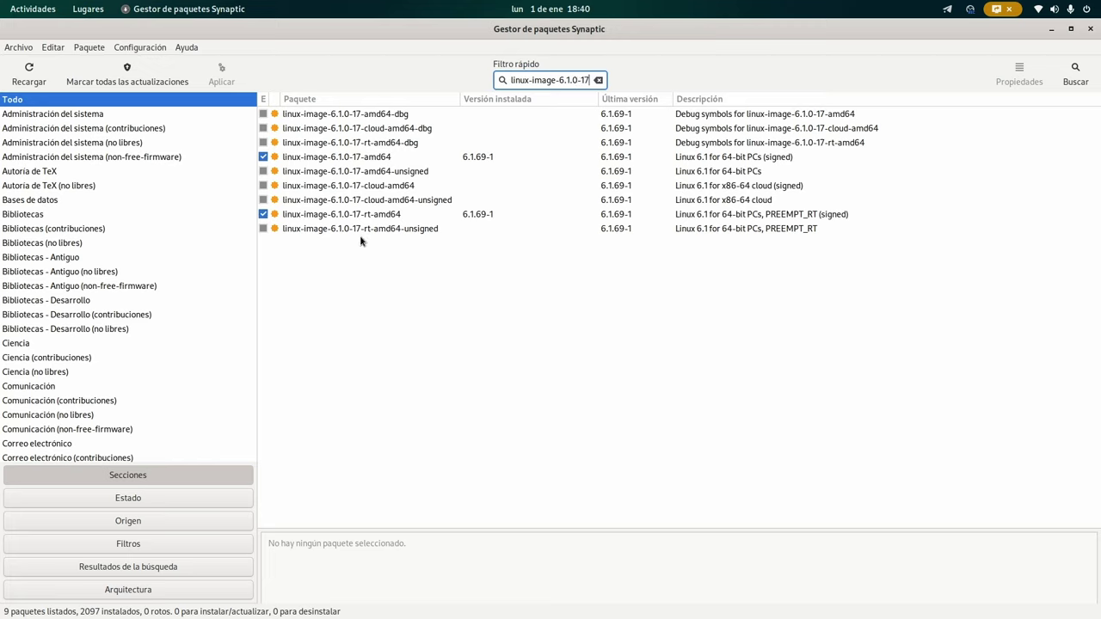
left_click(321, 161)
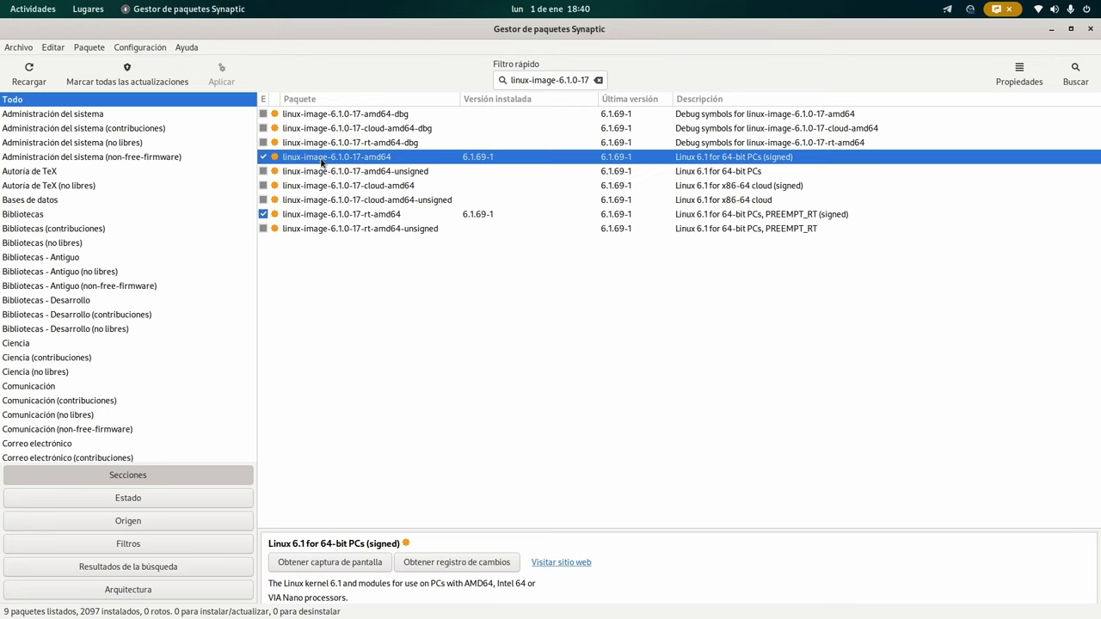
left_click(318, 217)
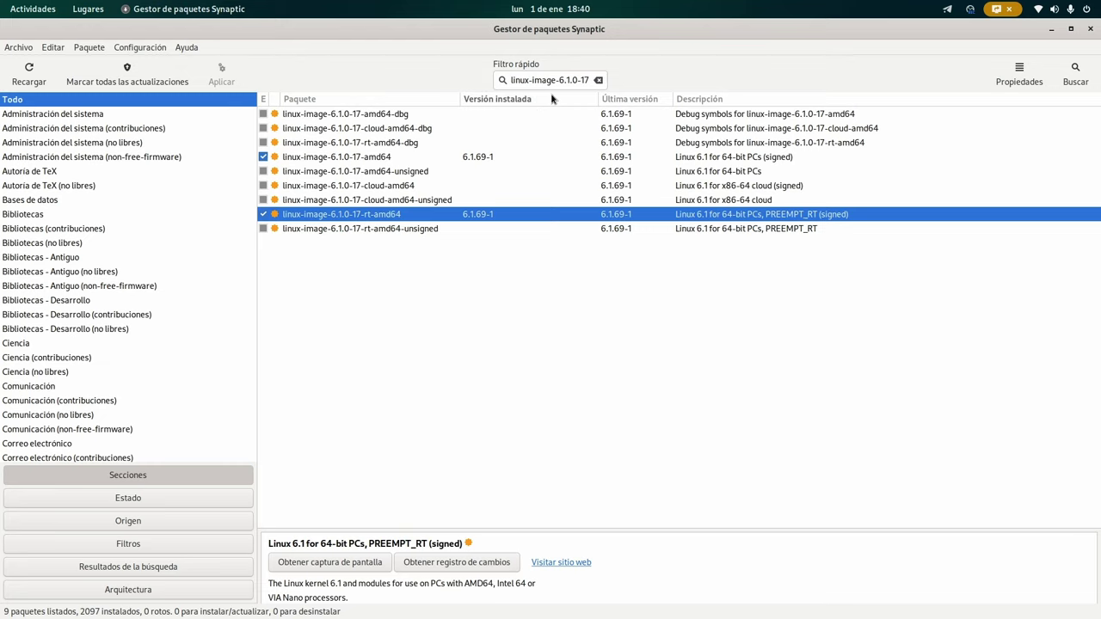
left_click(378, 161)
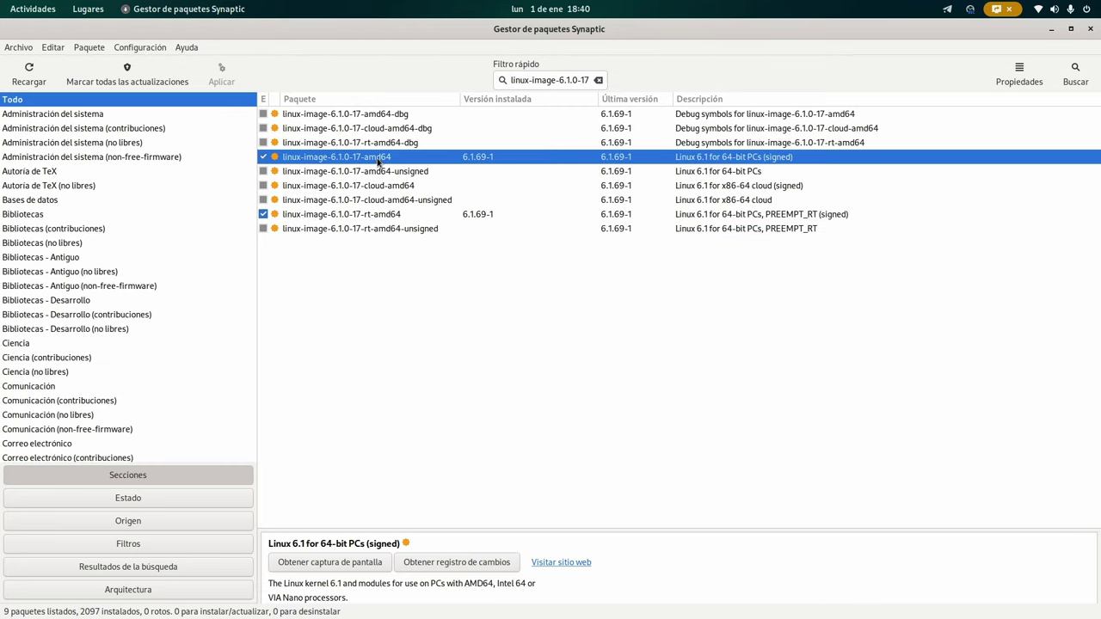
left_click(385, 219)
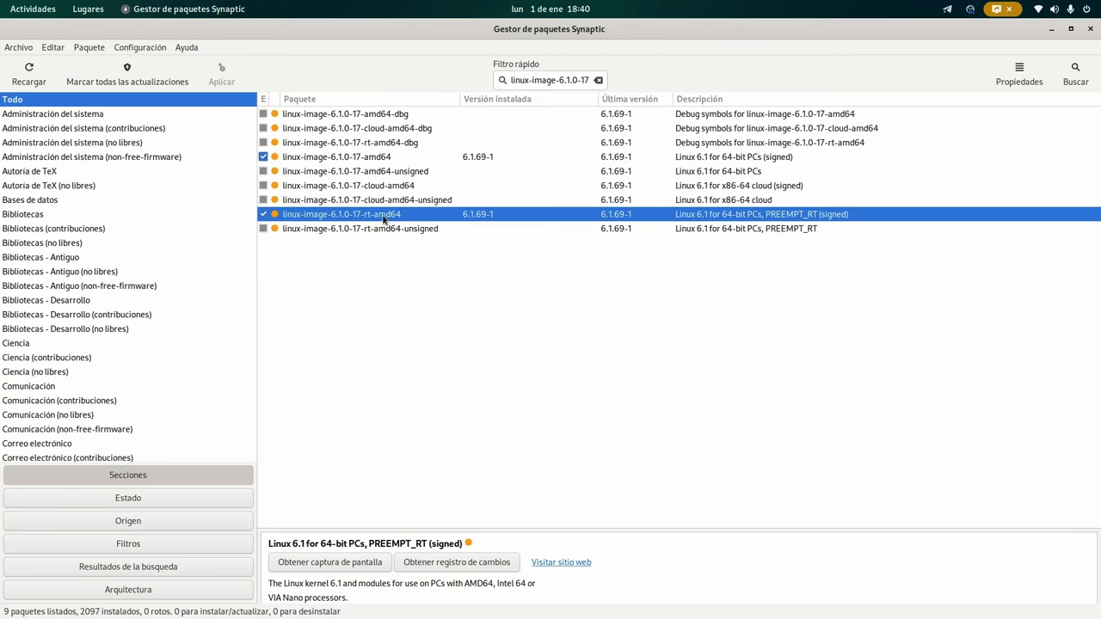
- Change the package filter to "linux-headers-6.1.0-17" by replacing "image" with "headers"
left_click(551, 82)
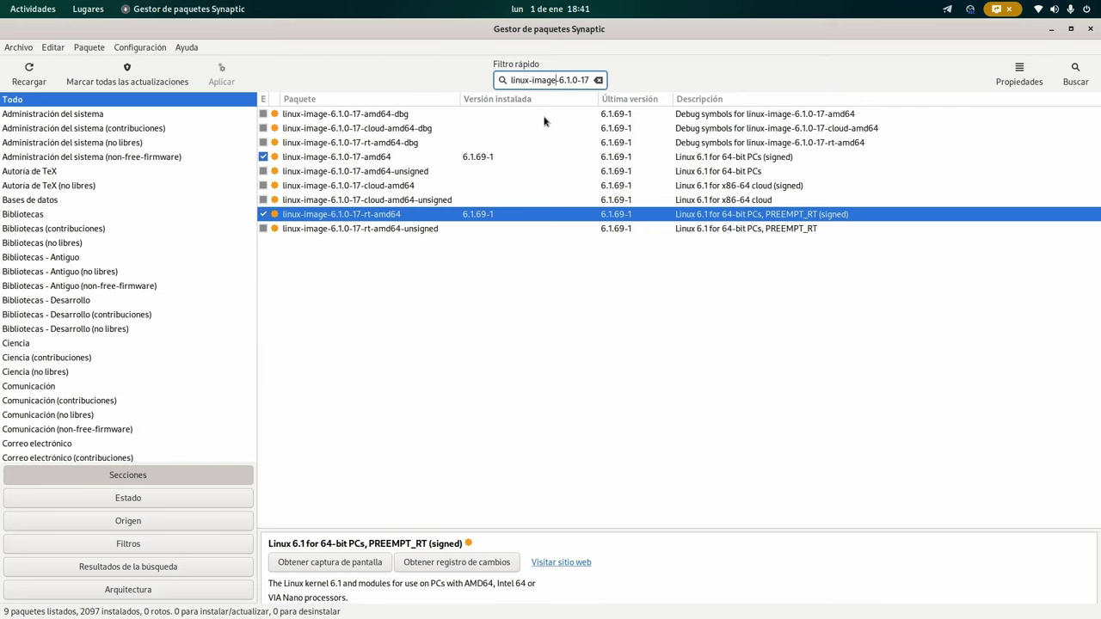
key("BackSpace")
key("BackSpace")
key("BackSpace")
key("BackSpace")
key("BackSpace")
type("headers")
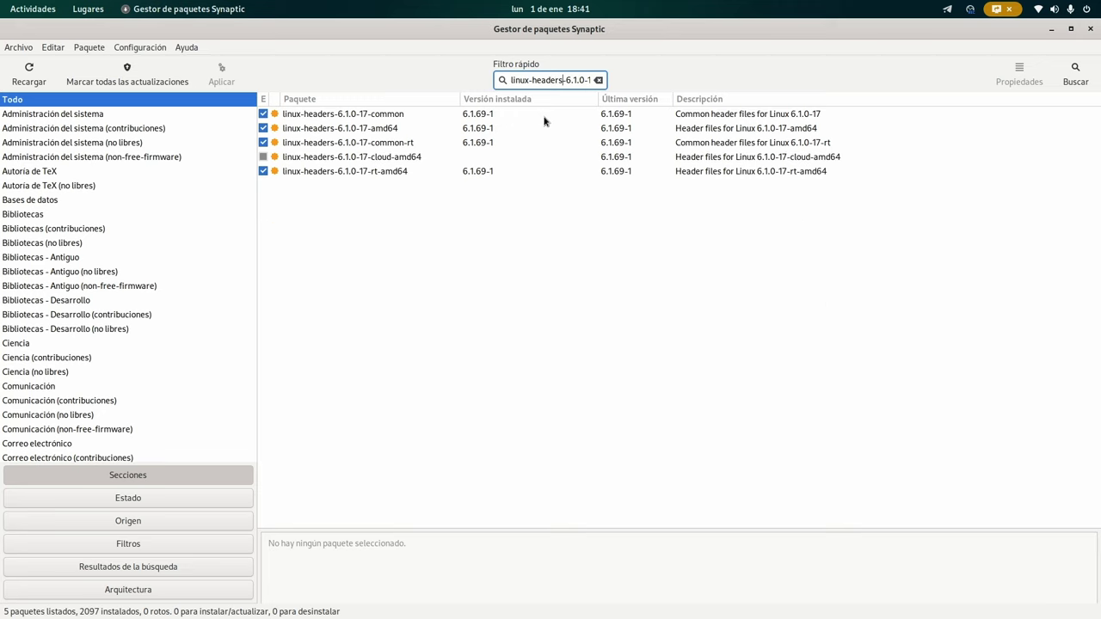
- Examine the common, amd64 and rt-amd64 header packages for 6.1.0-17, checking the marking options of the common one
left_click(385, 116)
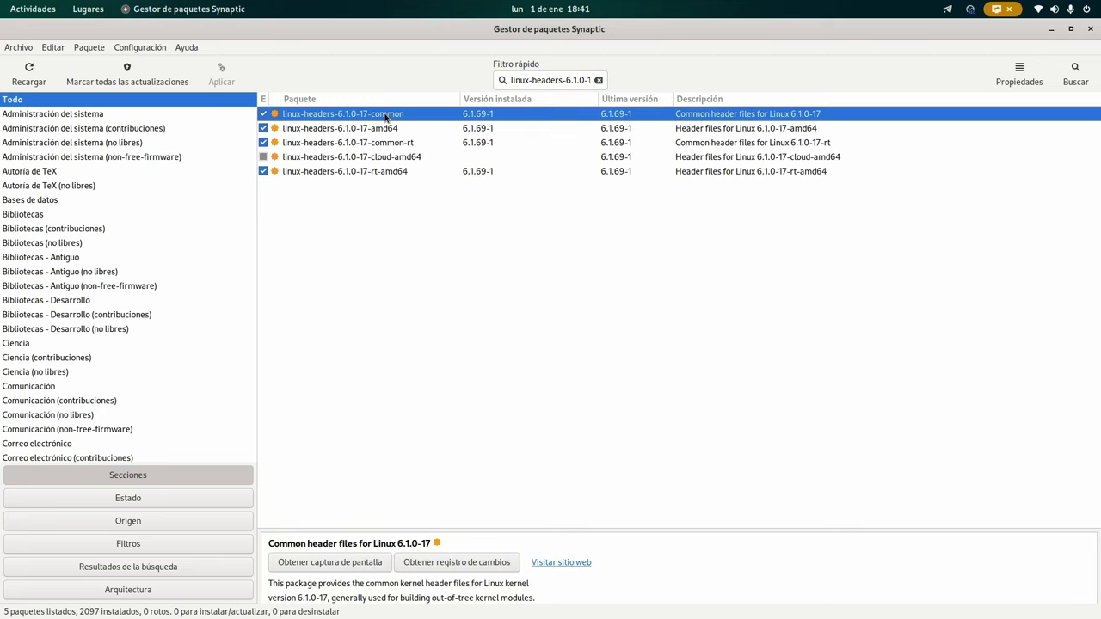
right_click(385, 117)
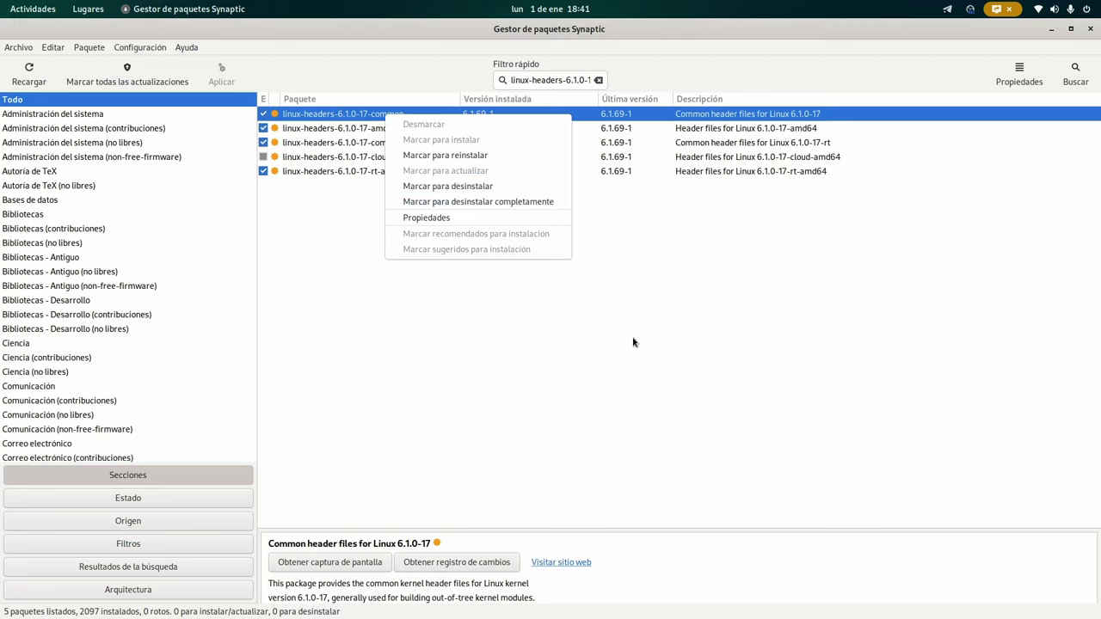
left_click(514, 343)
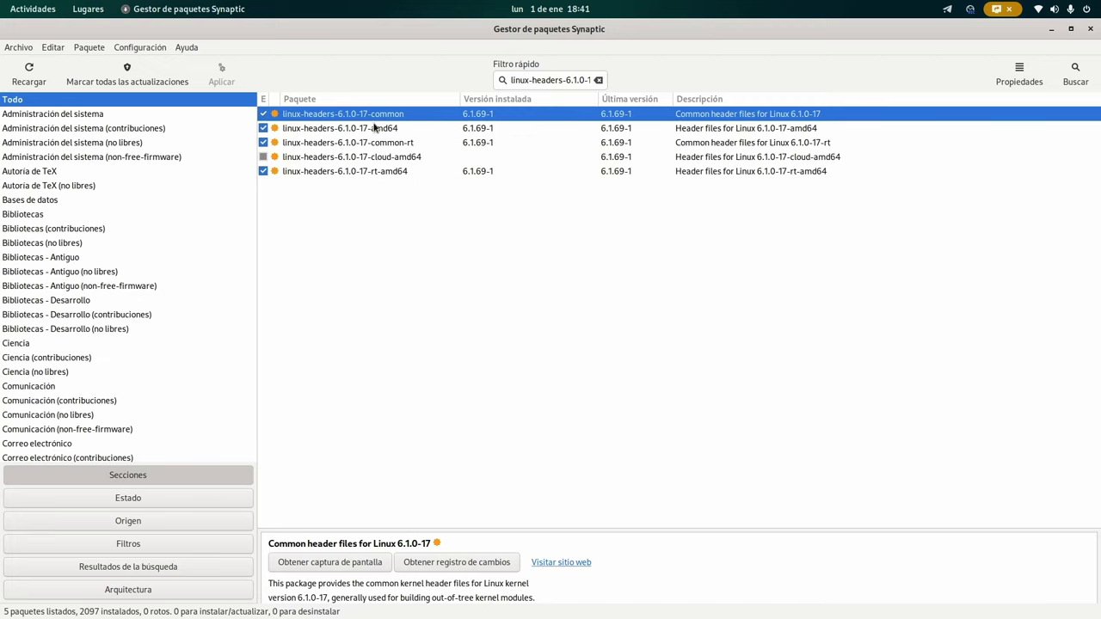
left_click(333, 129)
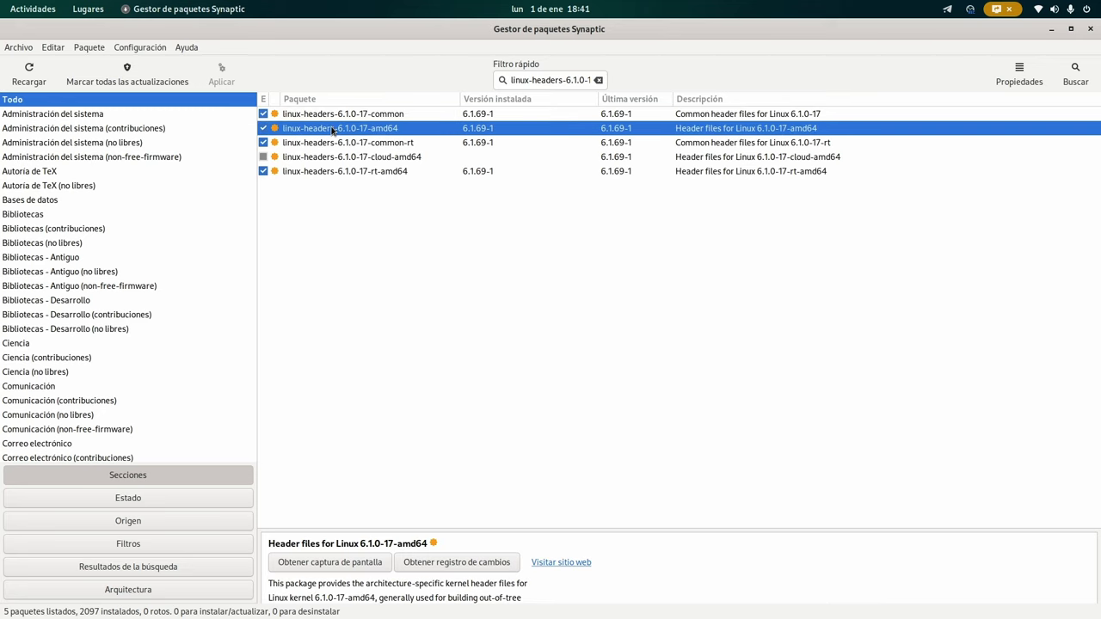
left_click(388, 113)
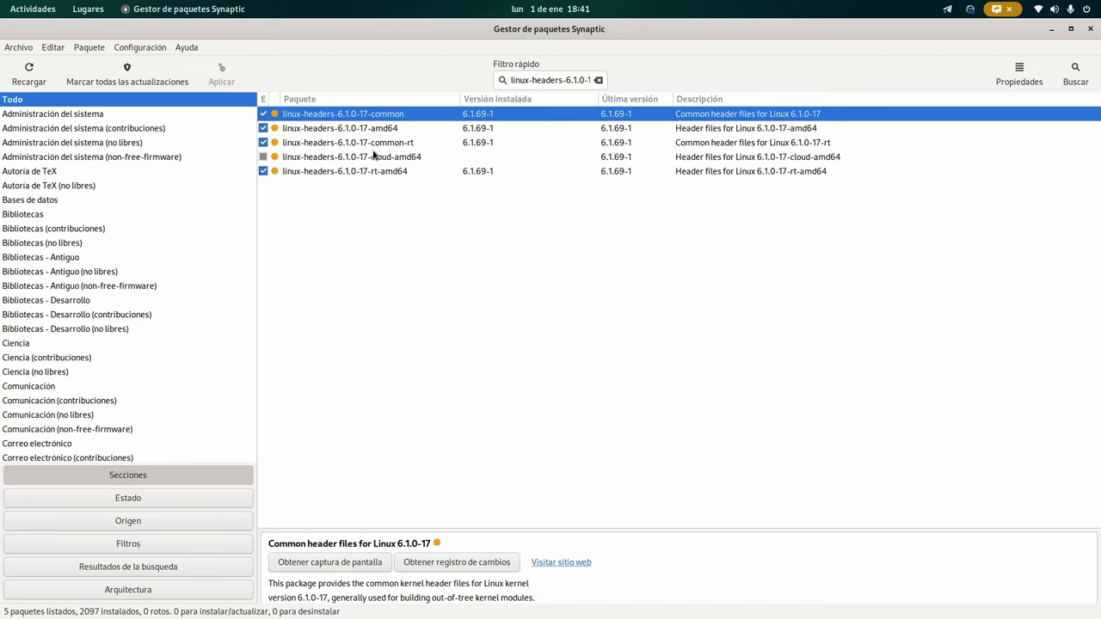
left_click(332, 173)
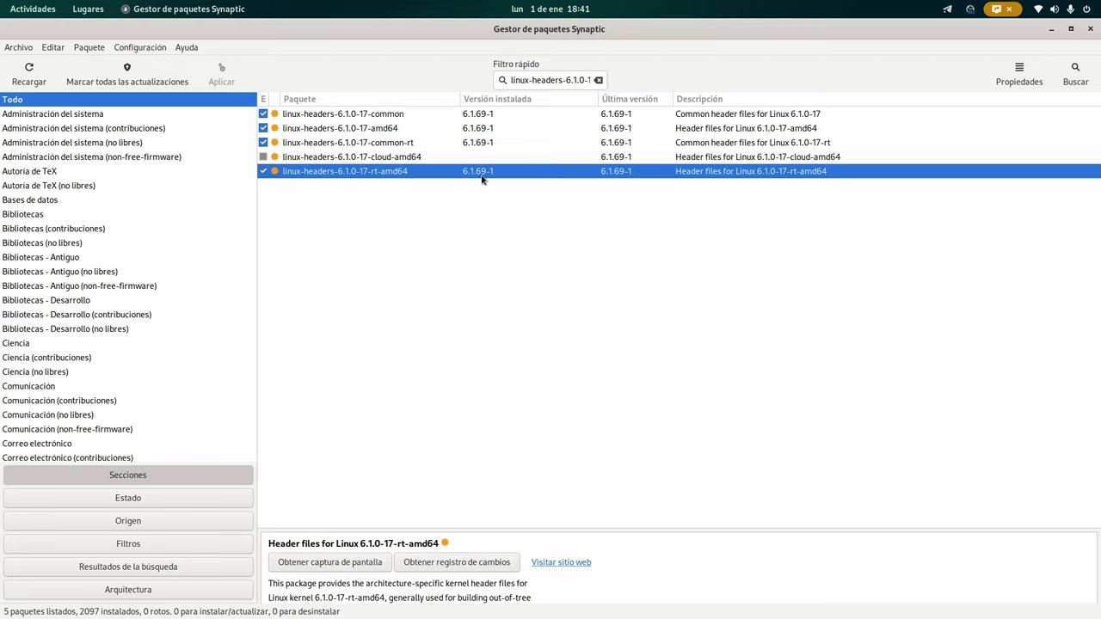
- Change the package filter to "linux-image-6.1.0-16", replacing "headers" with "image" and the build number with 16
left_click(582, 80)
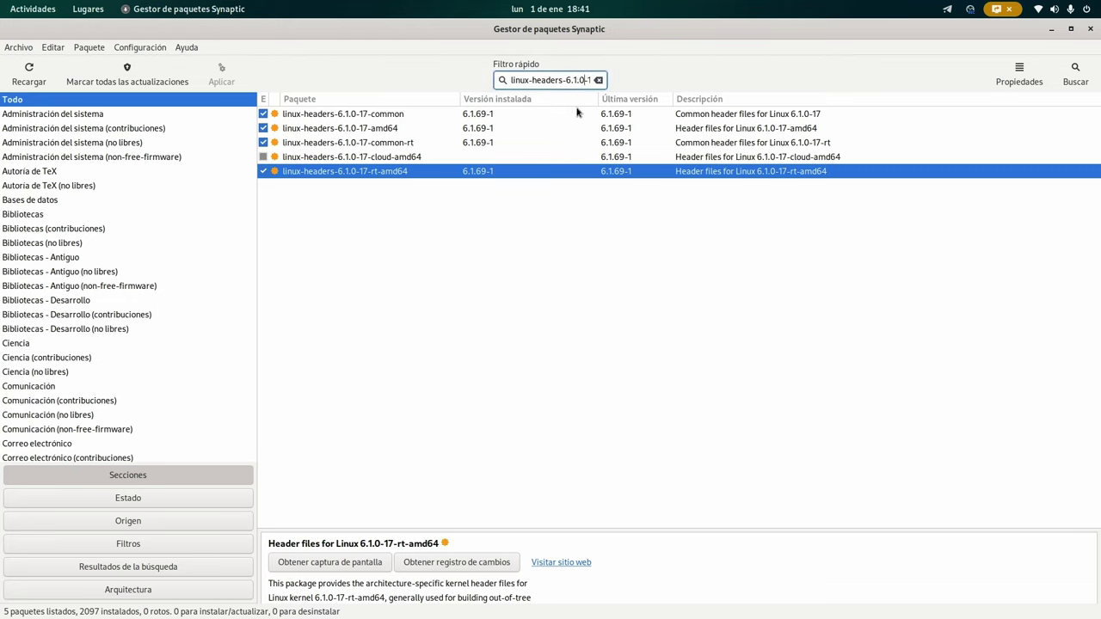
key("Left")
key("Left")
key("Left")
key("Left")
key("Left")
key("BackSpace")
key("BackSpace")
key("BackSpace")
key("BackSpace")
key("BackSpace")
key("BackSpace")
key("BackSpace")
key("BackSpace")
type("-image")
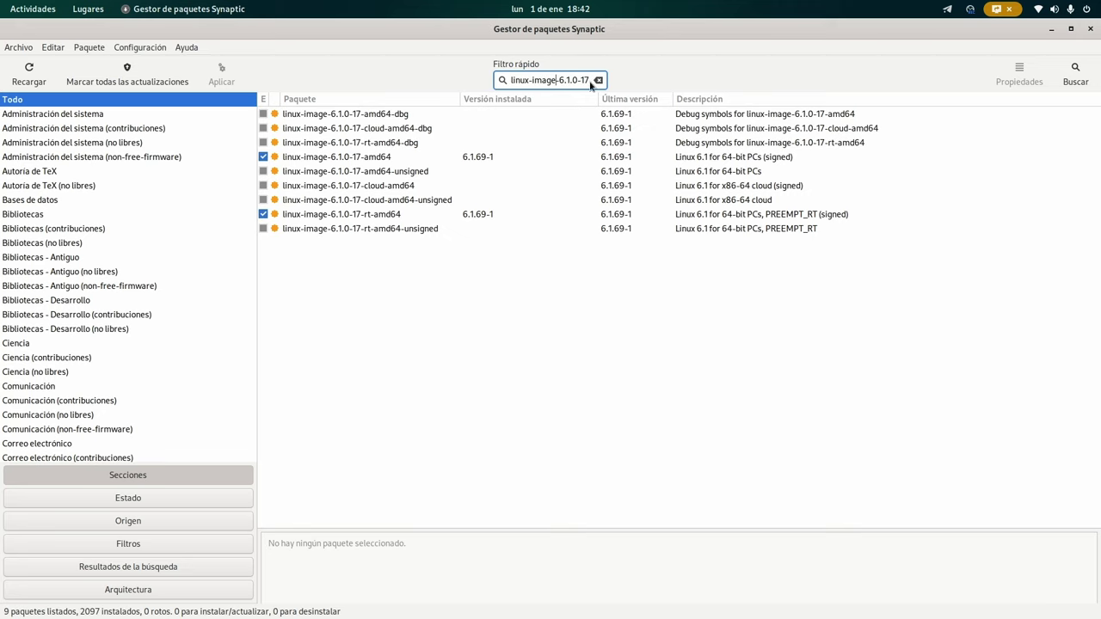
key("BackSpace")
type("6")
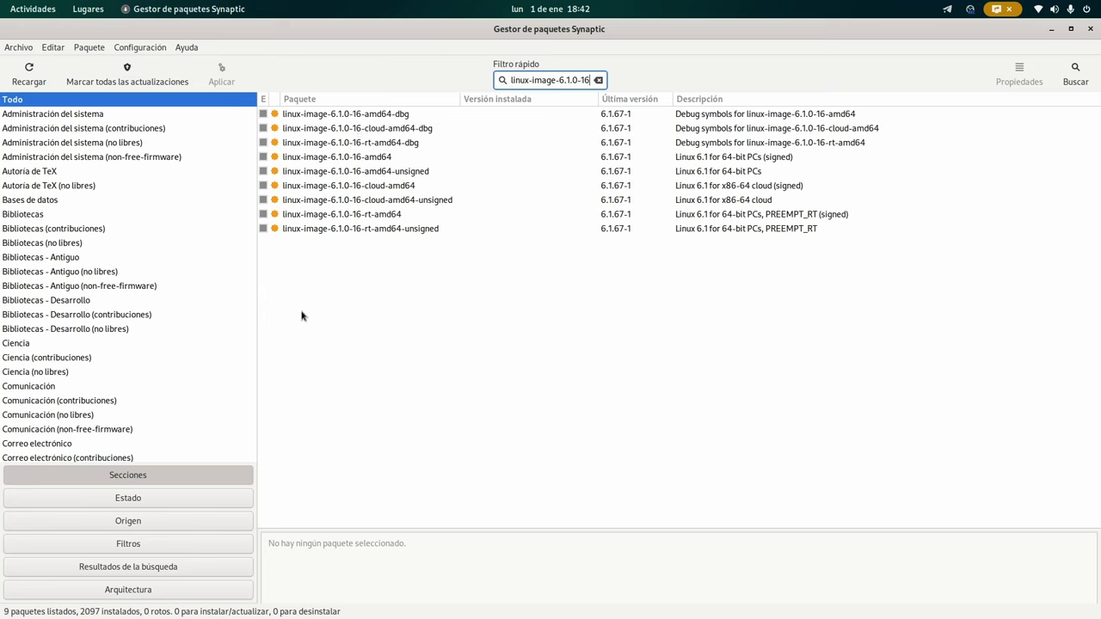
- Examine the amd64 and rt-amd64 kernel images for 6.1.0-16, checking the marking options of the amd64 one
left_click(357, 160)
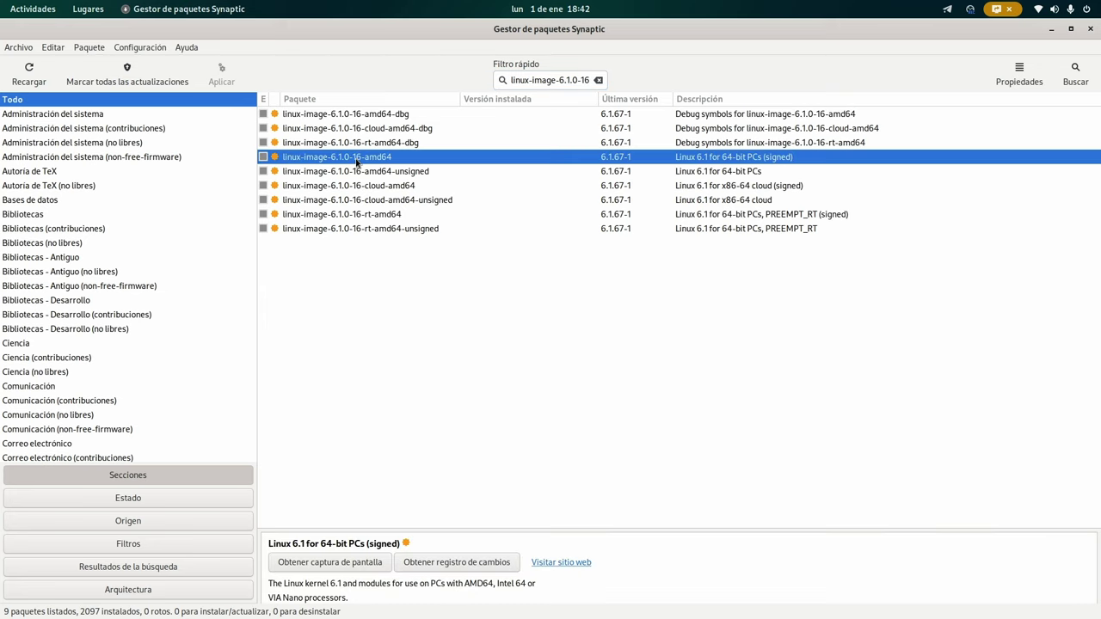
right_click(355, 160)
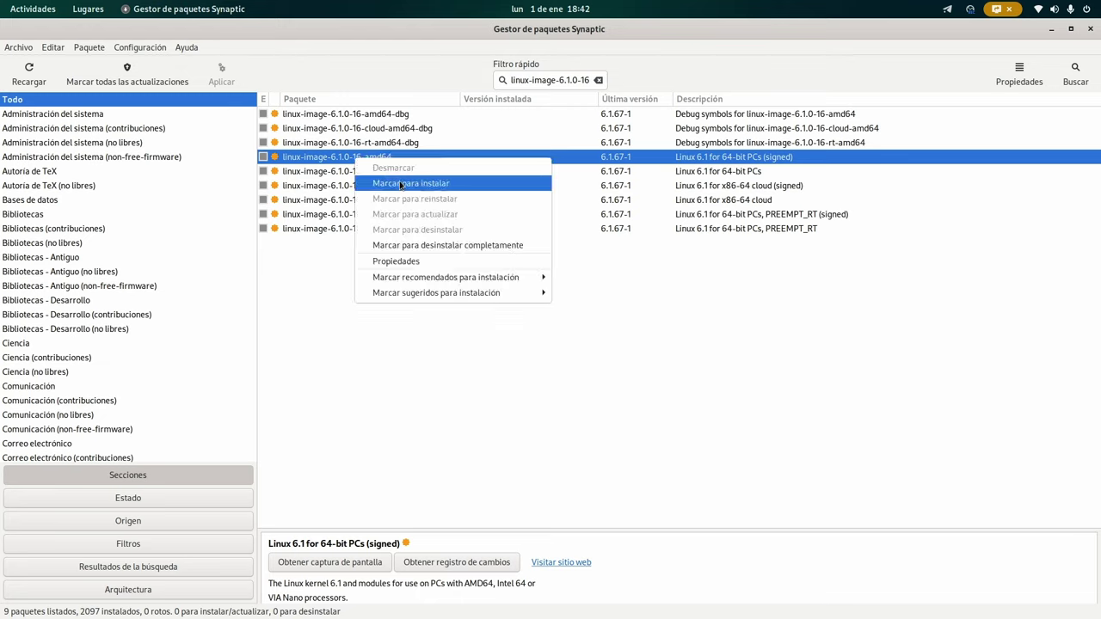
left_click(325, 308)
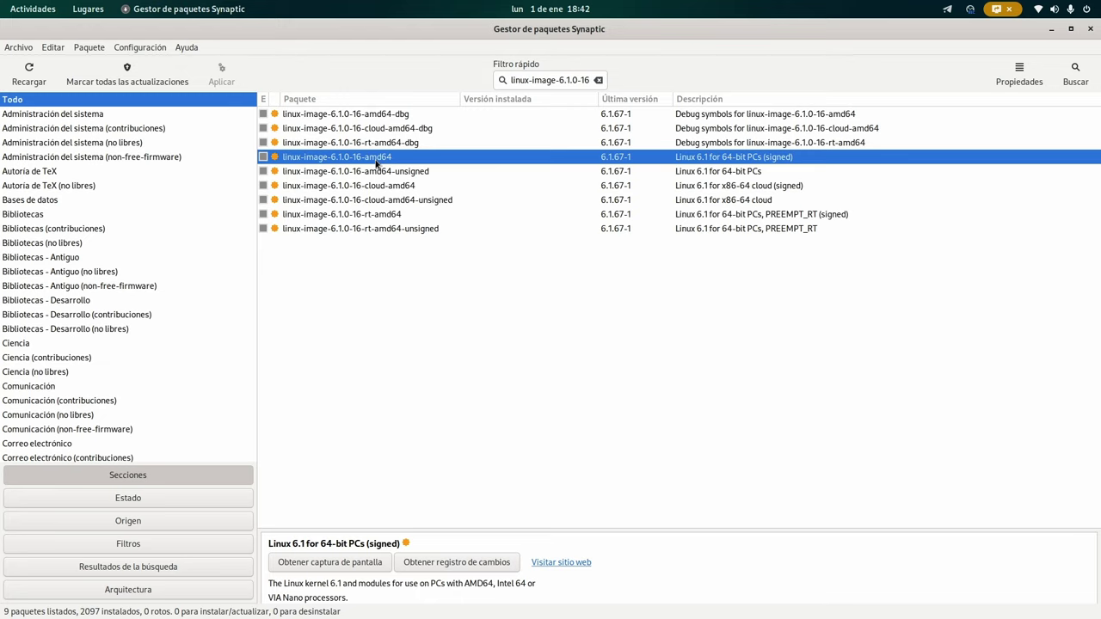
left_click(379, 215)
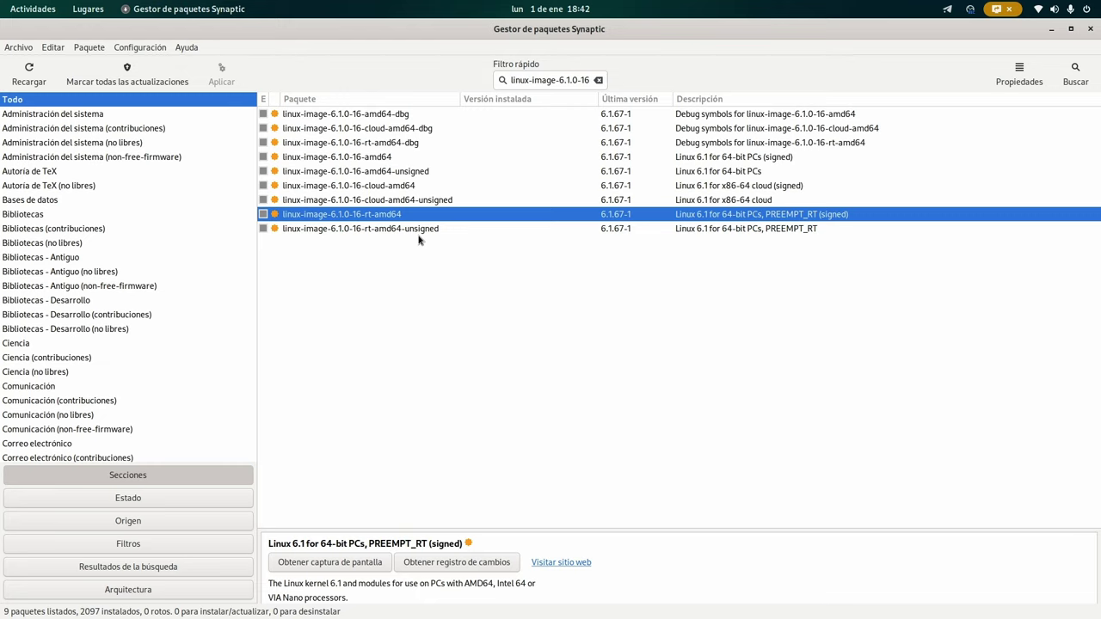
left_click(372, 160)
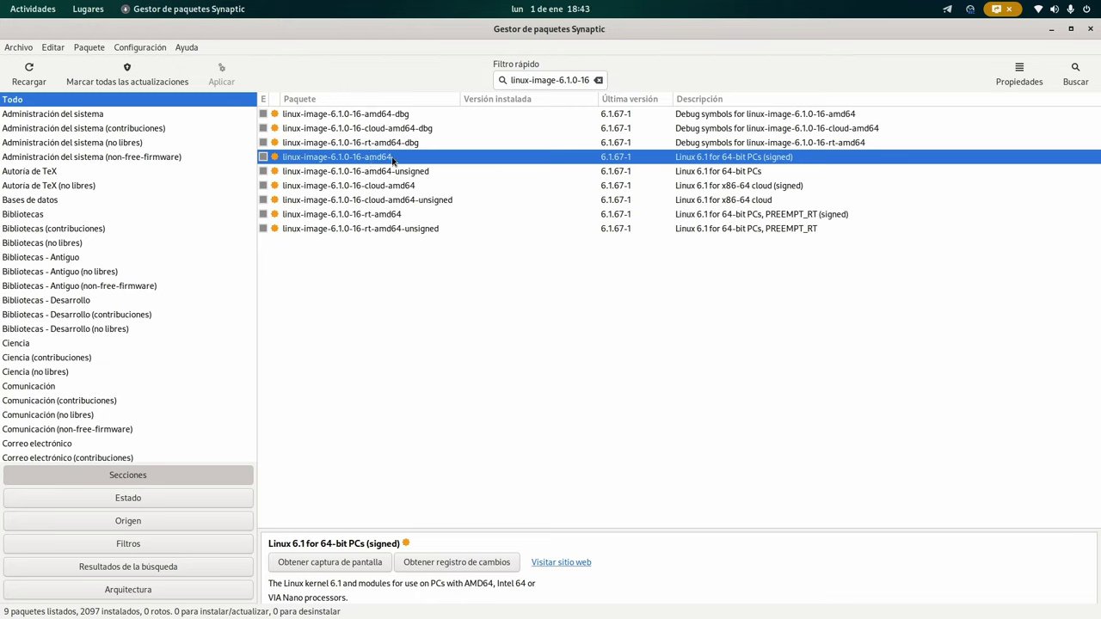
right_click(397, 159)
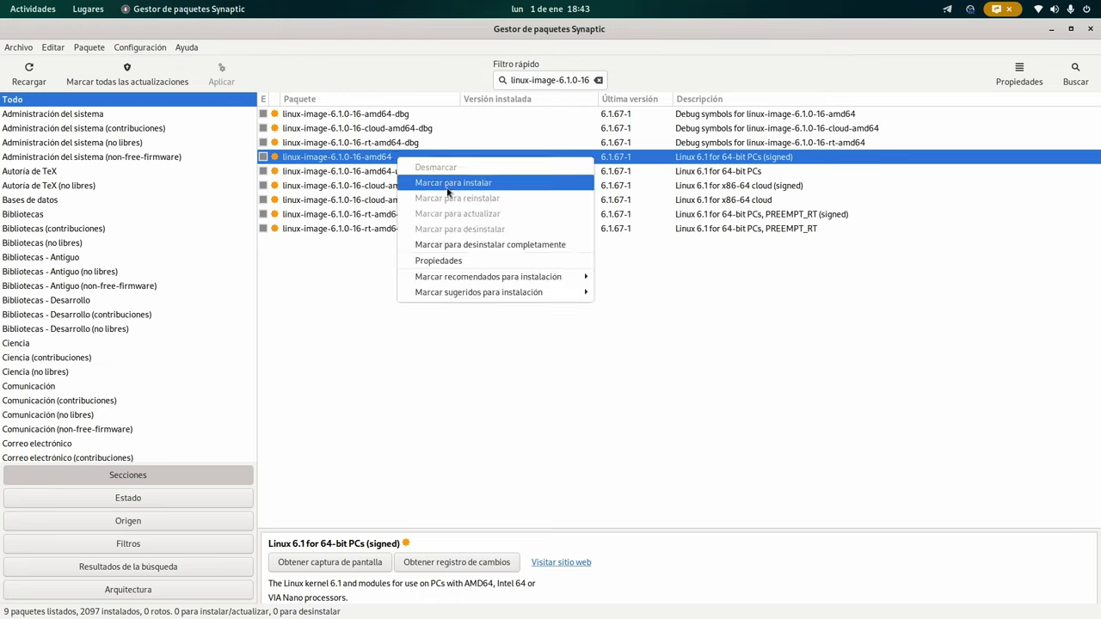
left_click(360, 323)
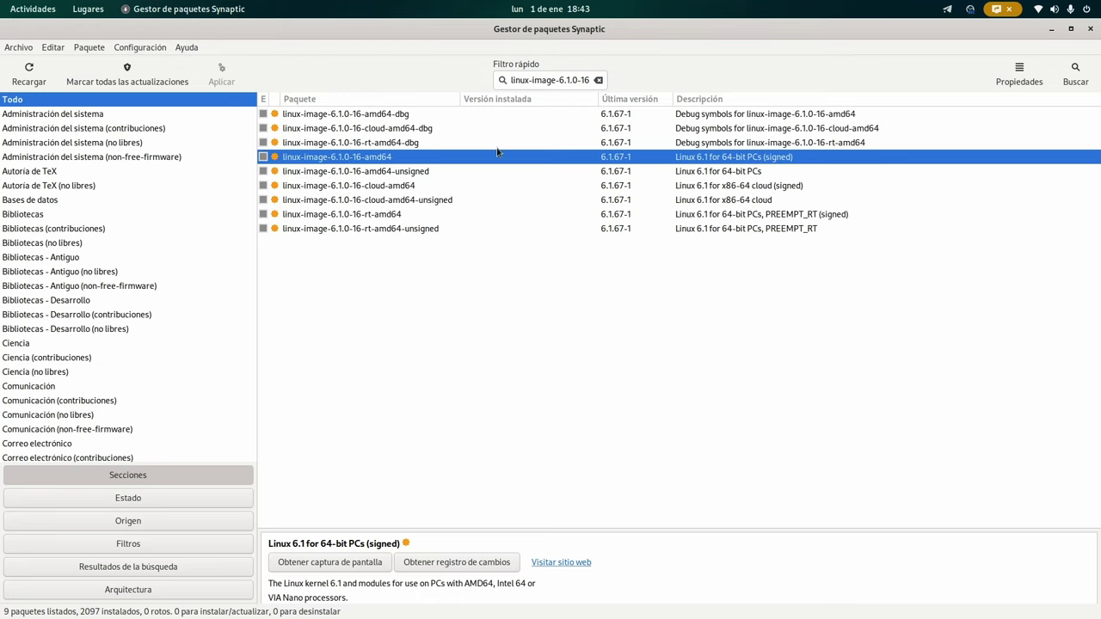
- Change the package filter to "linux-headers-6.1.0-16" by replacing "image" with "headers"
left_click(554, 82)
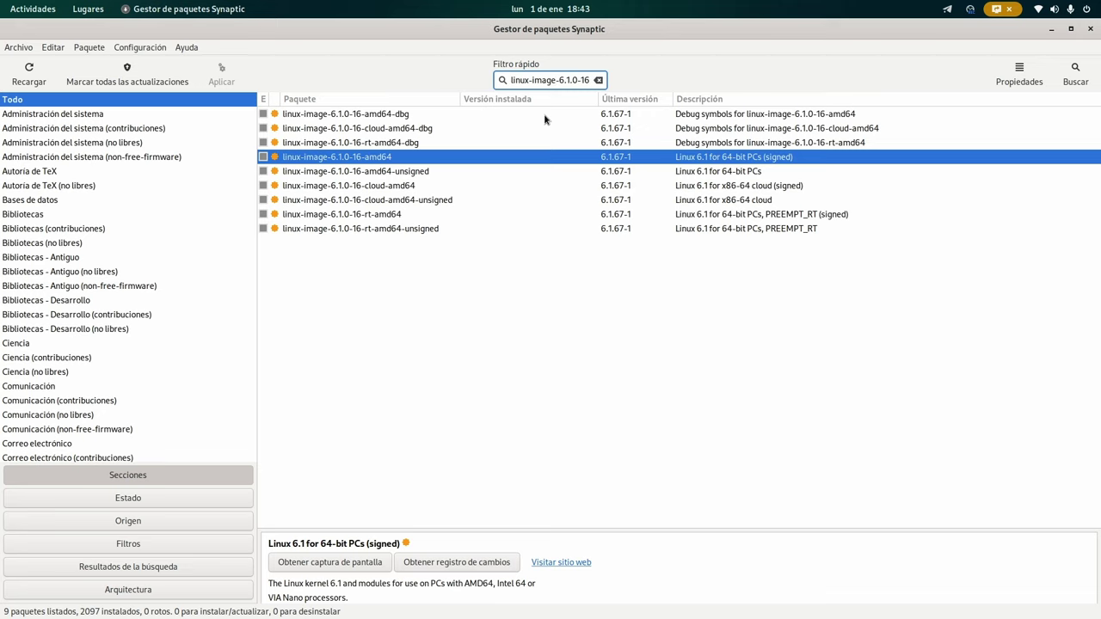
key("BackSpace")
key("BackSpace")
key("BackSpace")
key("BackSpace")
key("BackSpace")
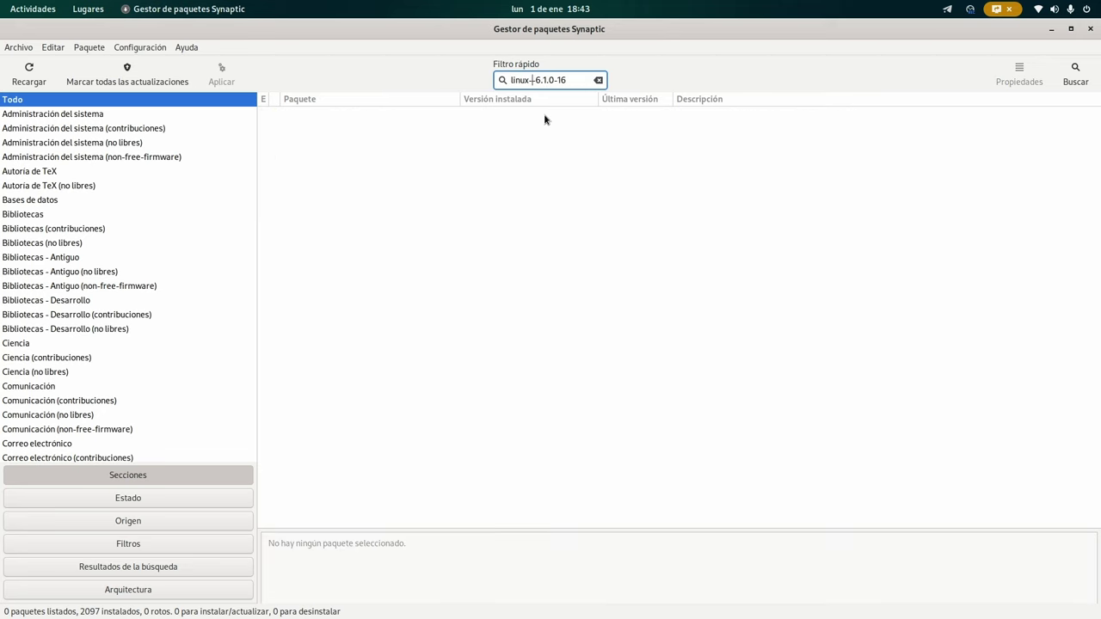
type("headers")
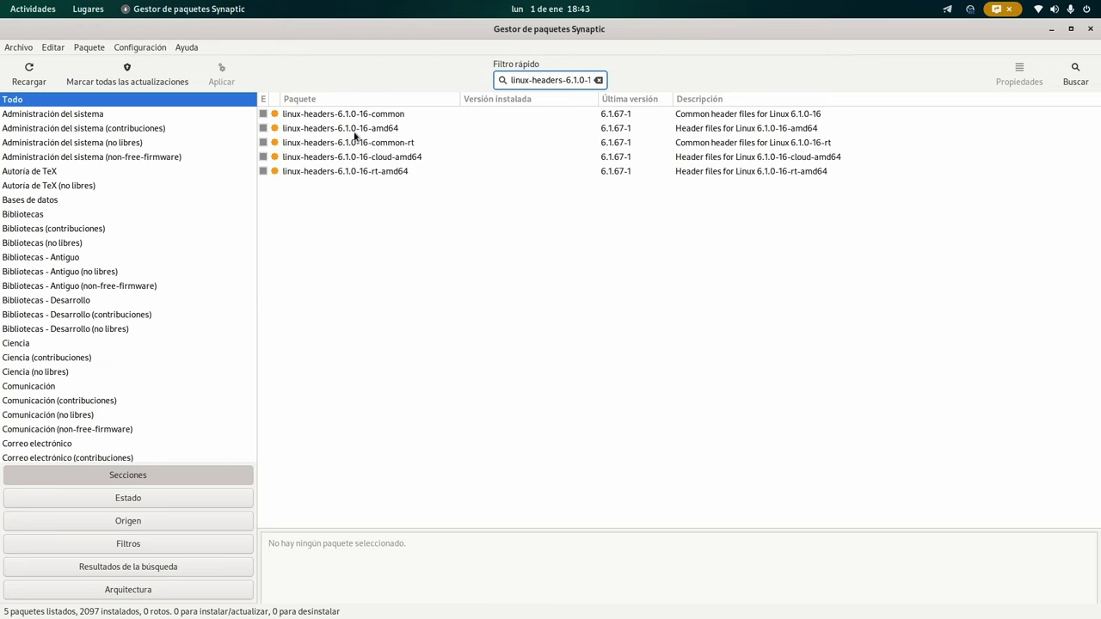
- Examine the amd64, common and rt-amd64 header packages for 6.1.0-16
left_click(312, 129)
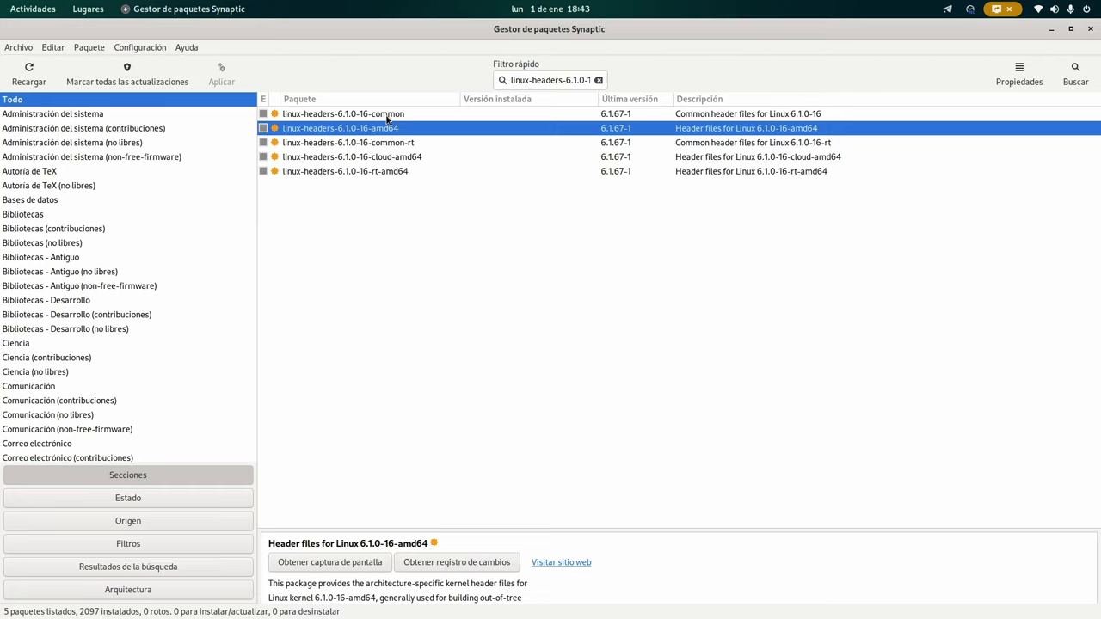
left_click(387, 117)
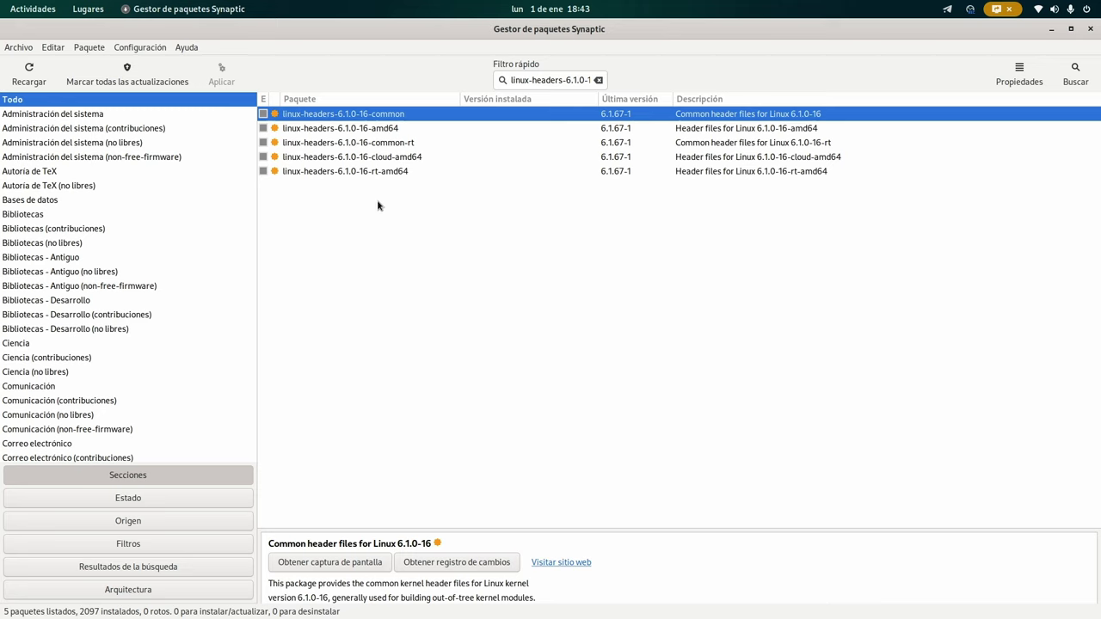
left_click(351, 172)
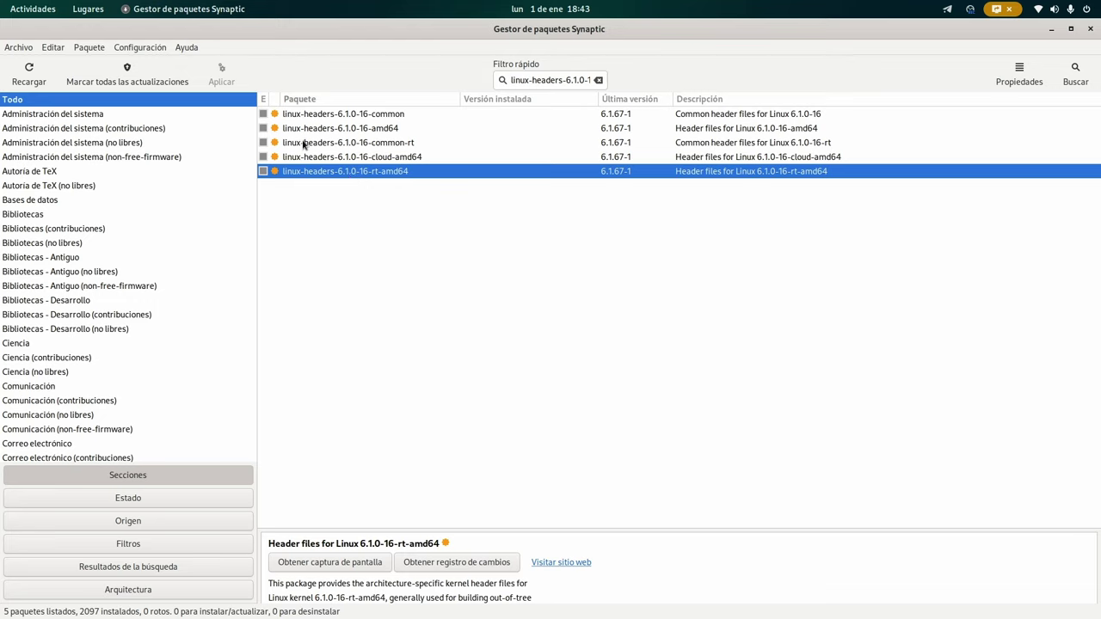
- Change the package filter to "linux-headers-6.1.0-17" and select the linux-headers-6.1.0-17-common package
left_click(562, 80)
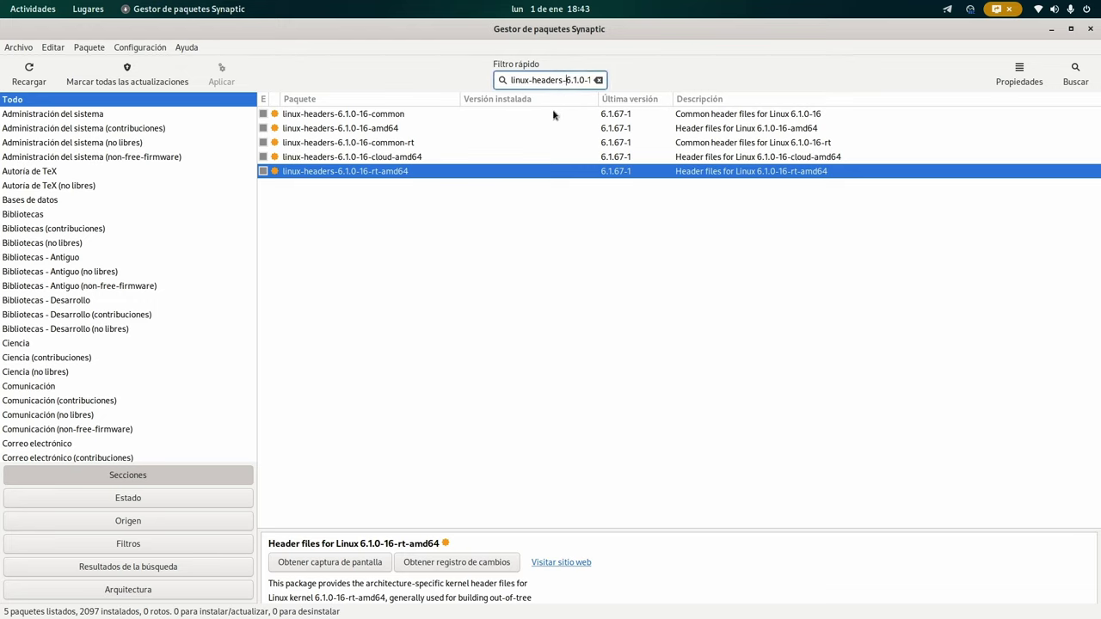
key("Right")
key("Right")
key("Right")
key("Right")
key("Right")
key("BackSpace")
type("7")
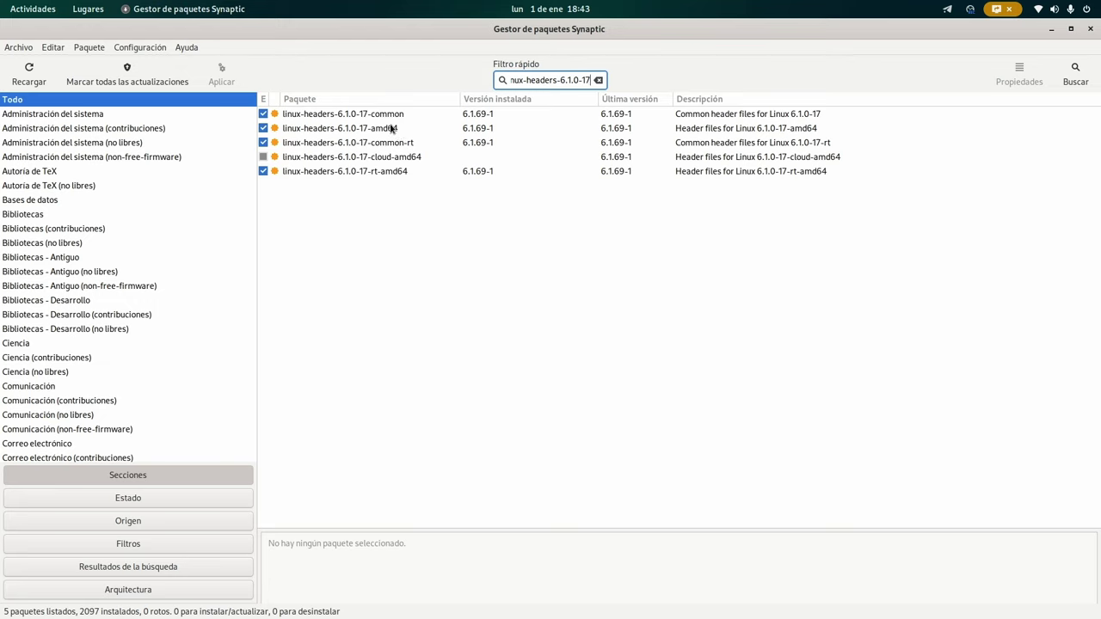
left_click(387, 116)
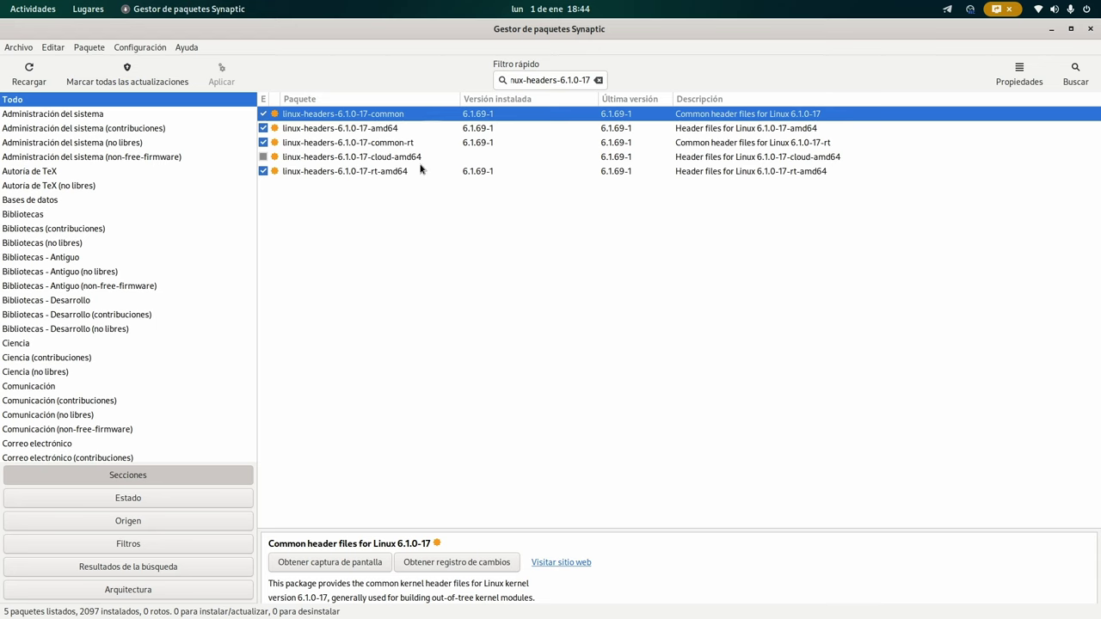
- Close Synaptic and maximize the Black Box terminal window
left_click(1090, 28)
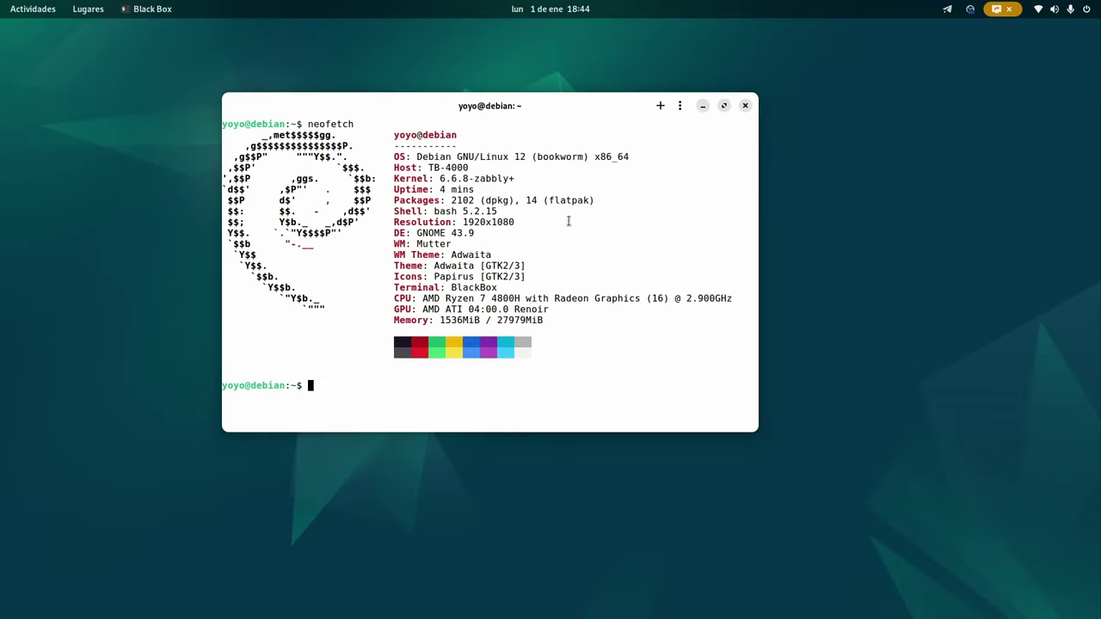
left_click(723, 105)
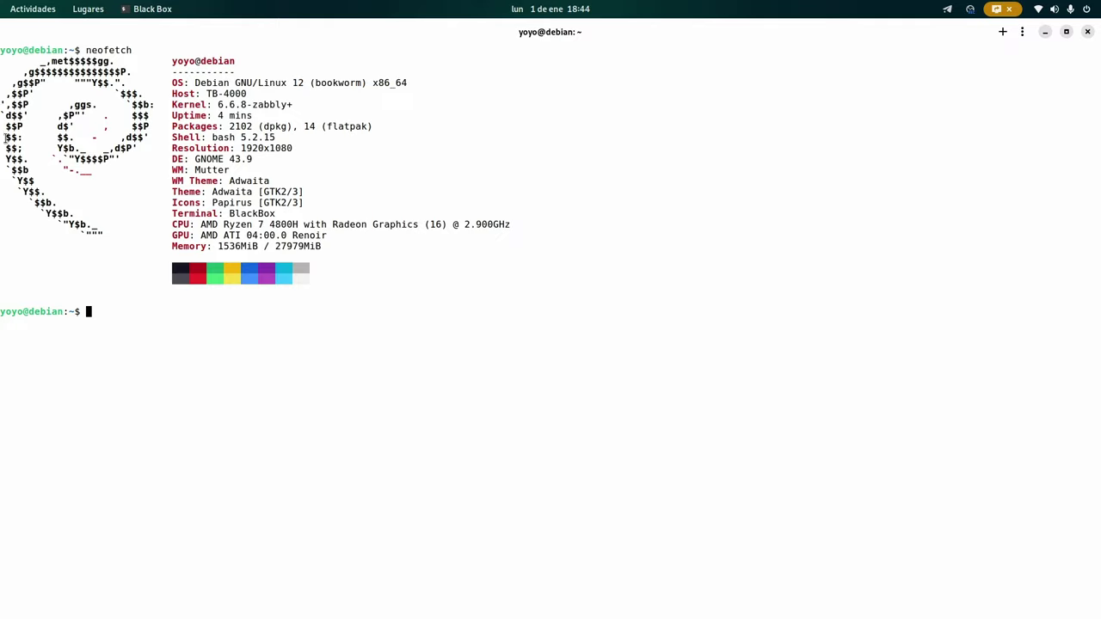
- Switch to the file manager and open photo_2024-01-01_18-32-13.jpg from the home folder to view the GRUB menu entries
key("super")
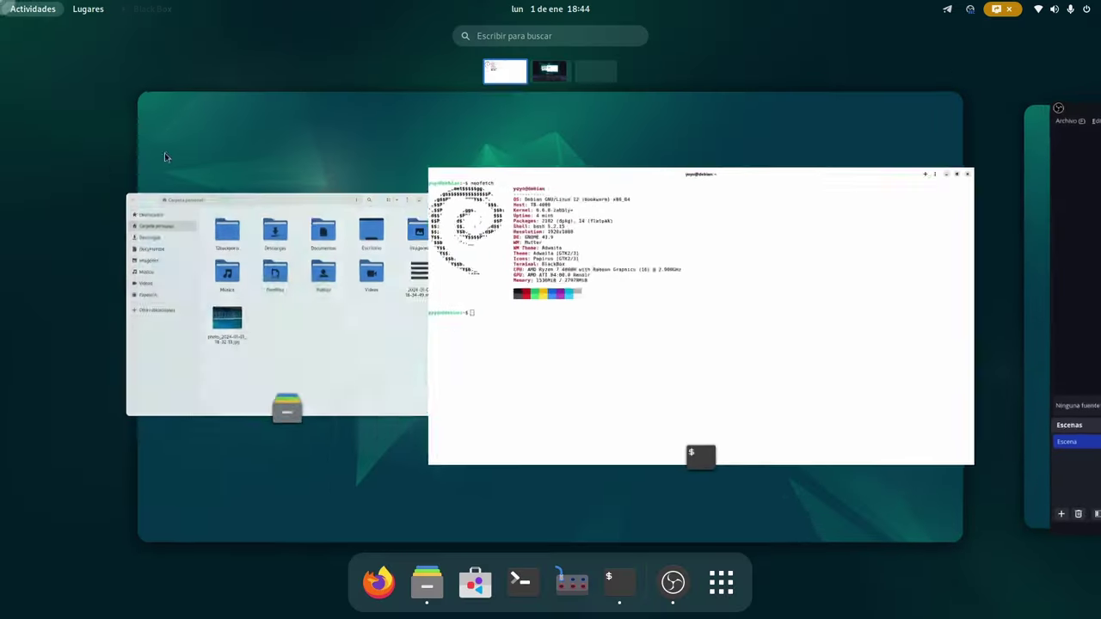
left_click(428, 585)
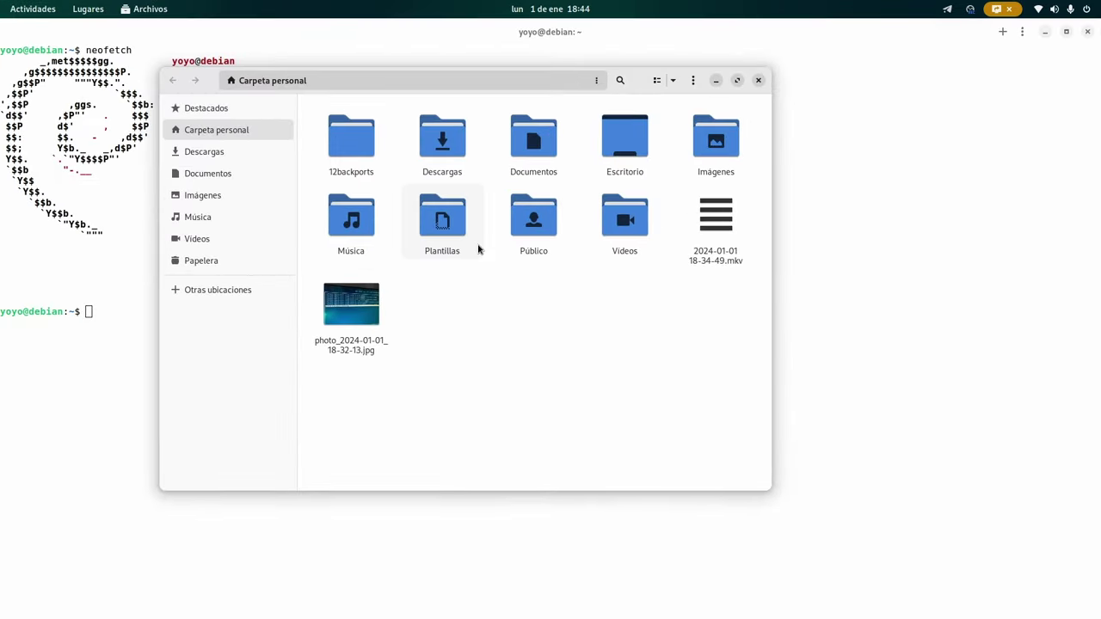
left_click(712, 225)
double_click(713, 225)
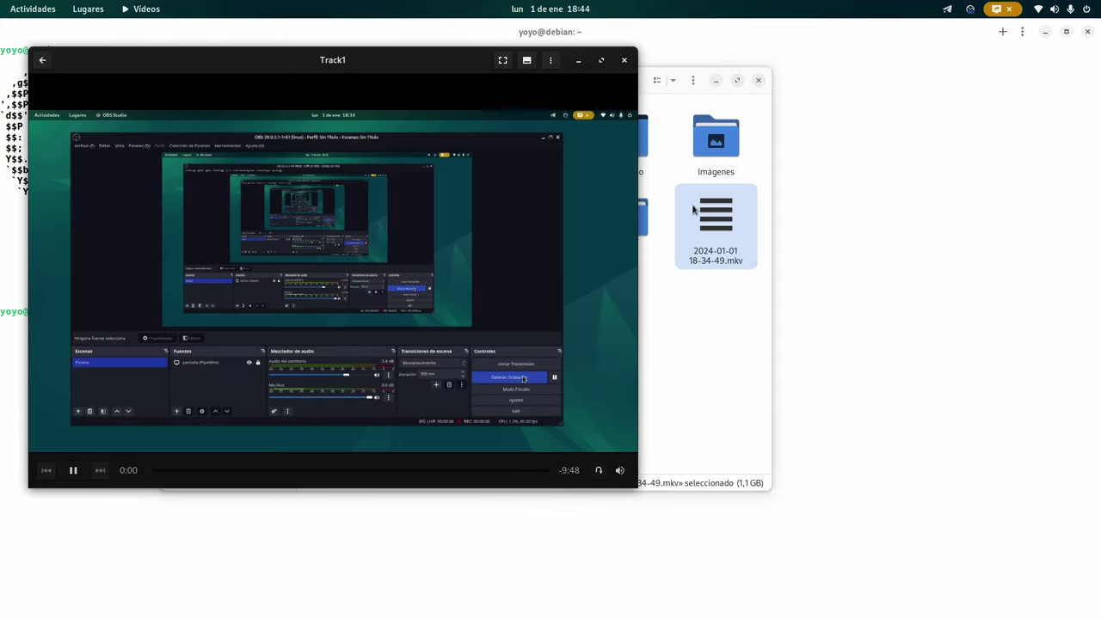
left_click(629, 59)
double_click(335, 307)
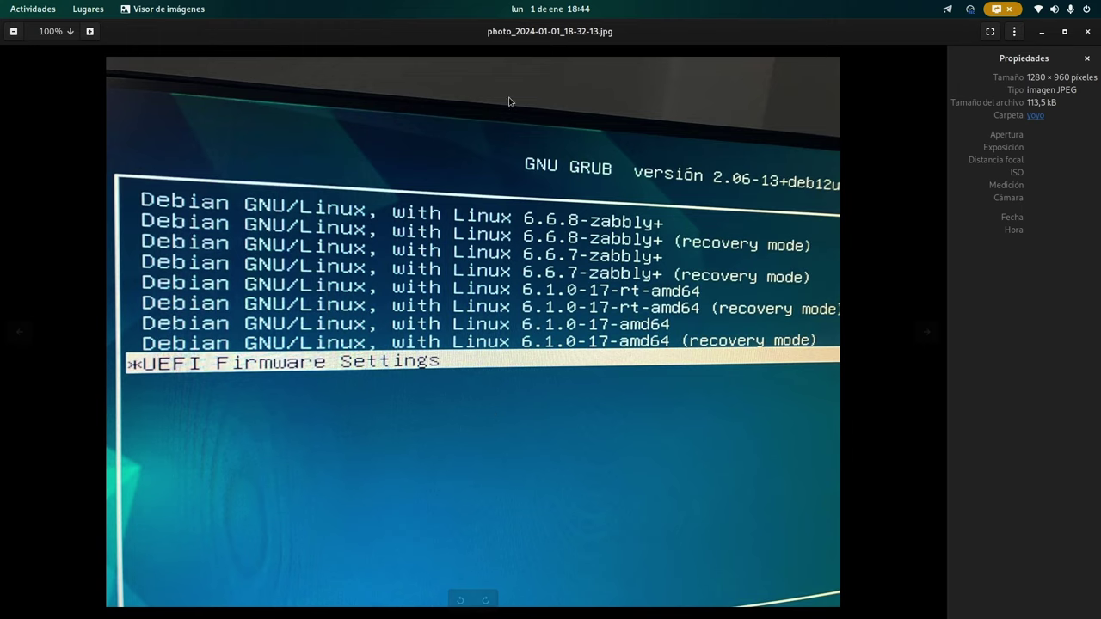
- Switch back to the terminal, run "sudo update-grub" and enter the account password
left_click(33, 9)
left_click(551, 252)
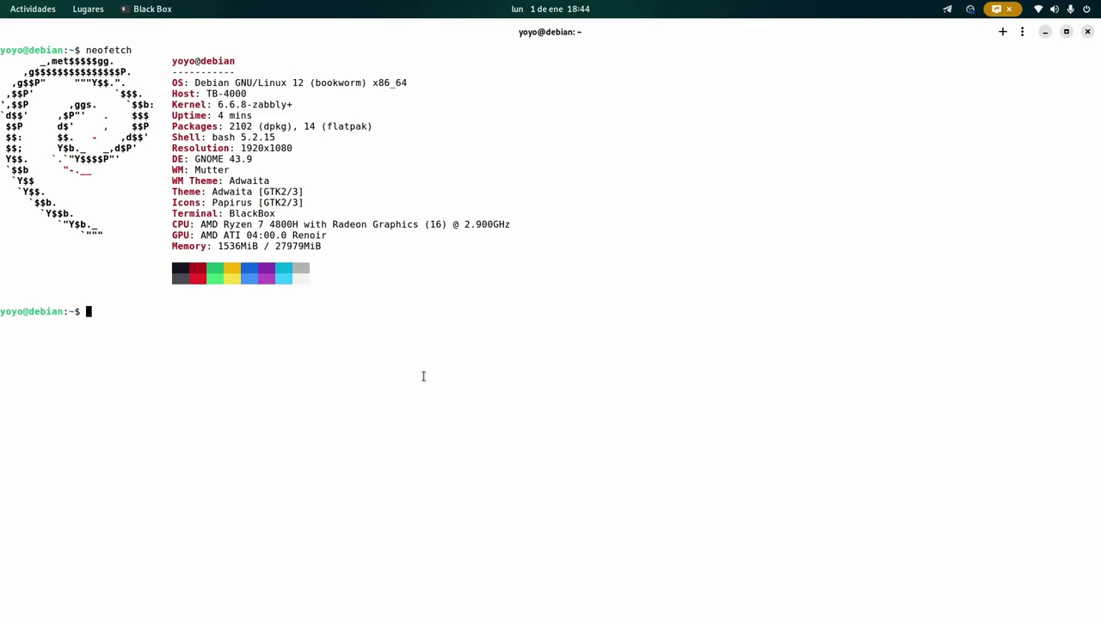
type("sudo updaste")
key("BackSpace")
key("BackSpace")
key("BackSpace")
key("BackSpace")
type("ate-grub")
key("Return")
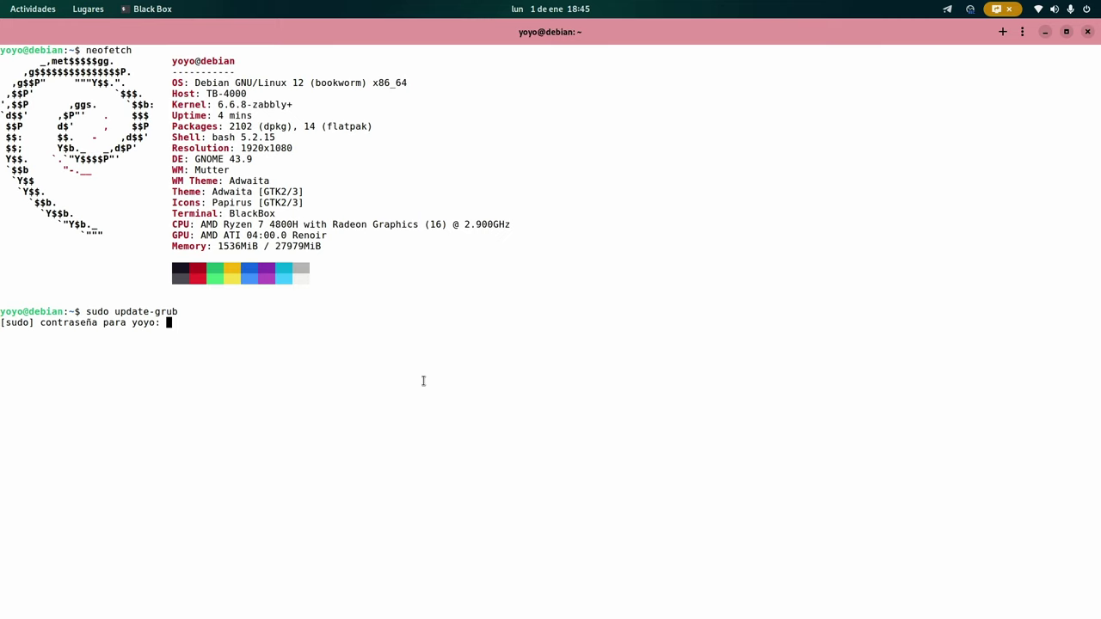
key("Return")
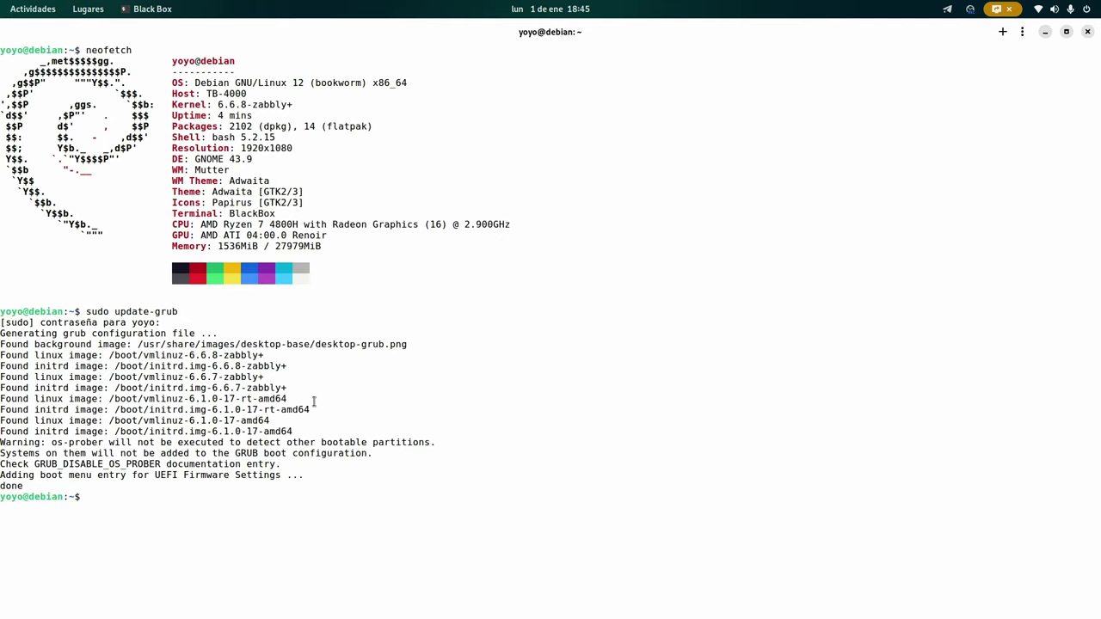
- Highlight the 6.1.0-17-rt-amd64 and 6.1.0-17-amd64 image lines in the update-grub output, and compare them with the GRUB menu photo
left_click_drag(304, 400, 222, 397)
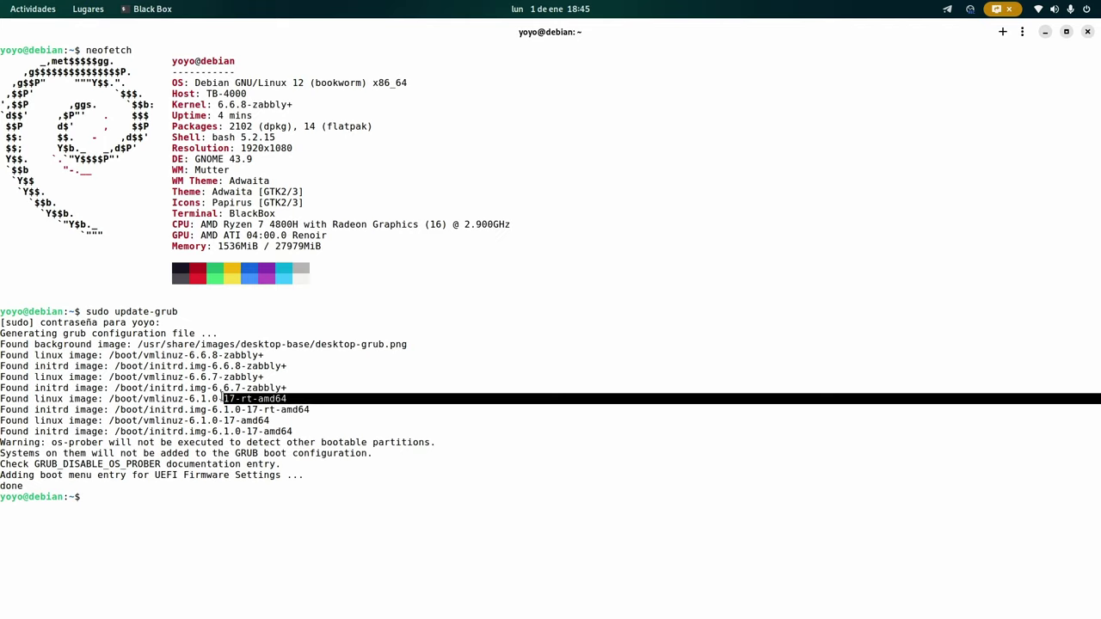
left_click(305, 418)
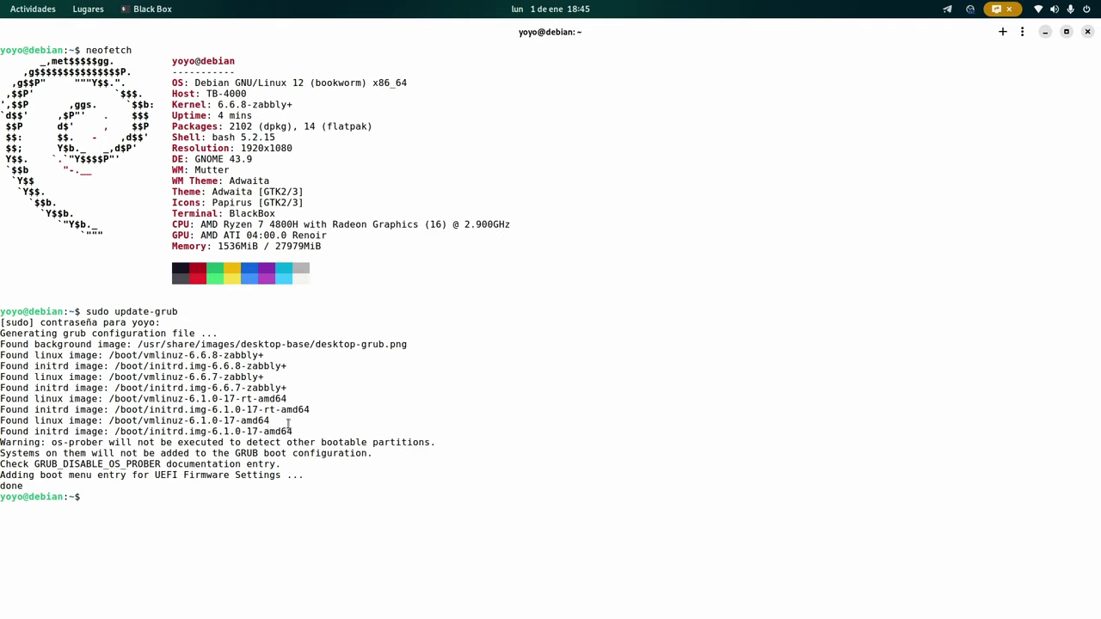
left_click_drag(283, 420, 175, 420)
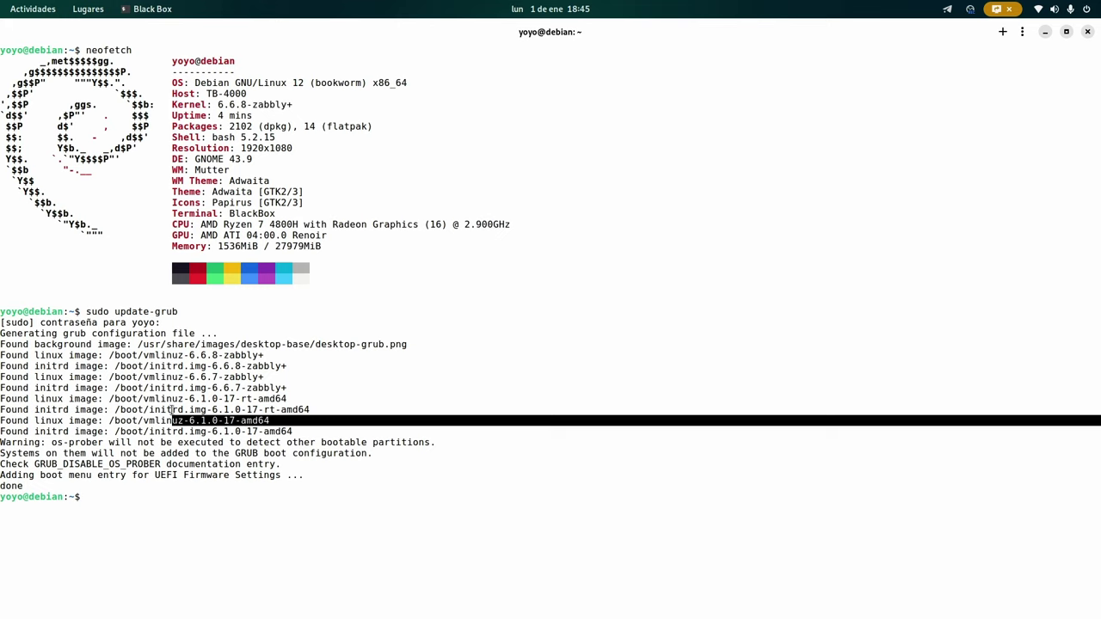
left_click(901, 211)
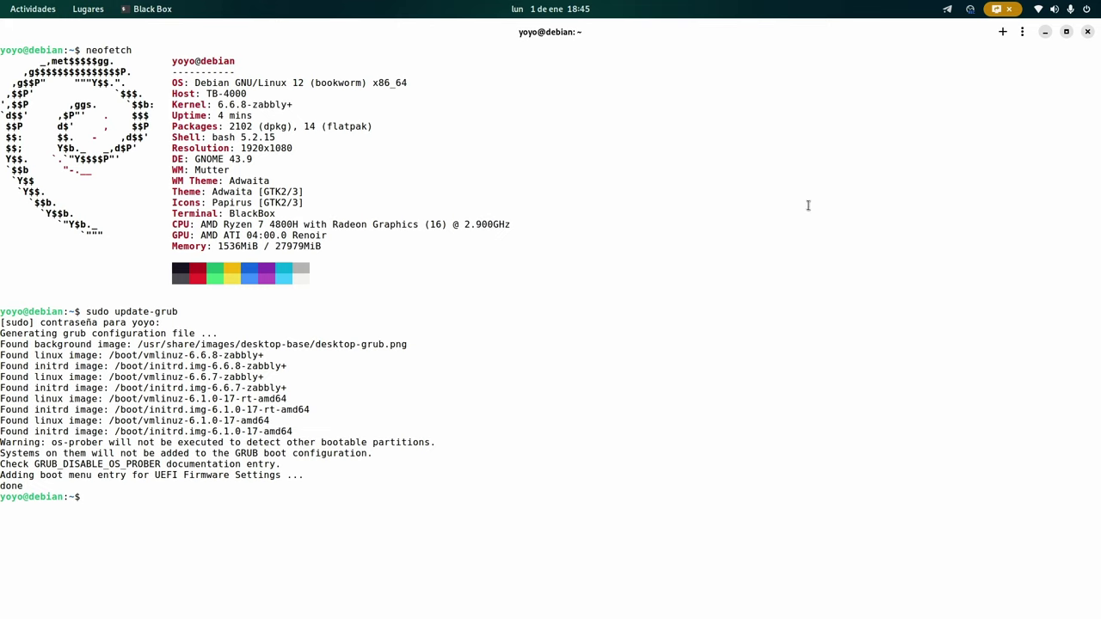
key("super")
left_click(459, 397)
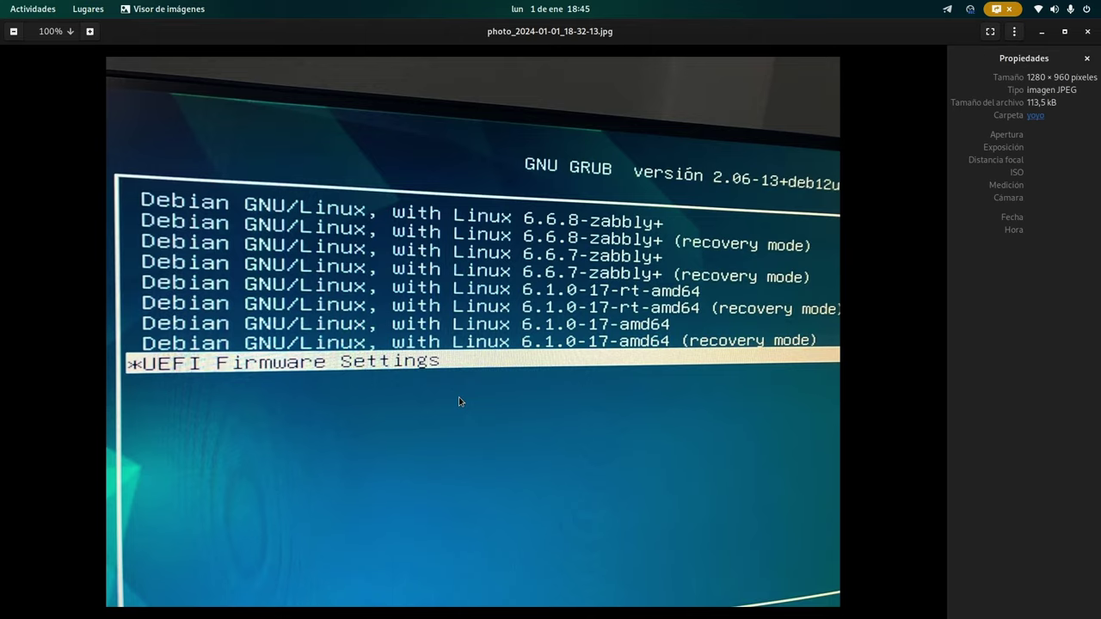
- Switch from the GRUB menu photo to the Firefox browser
key("super")
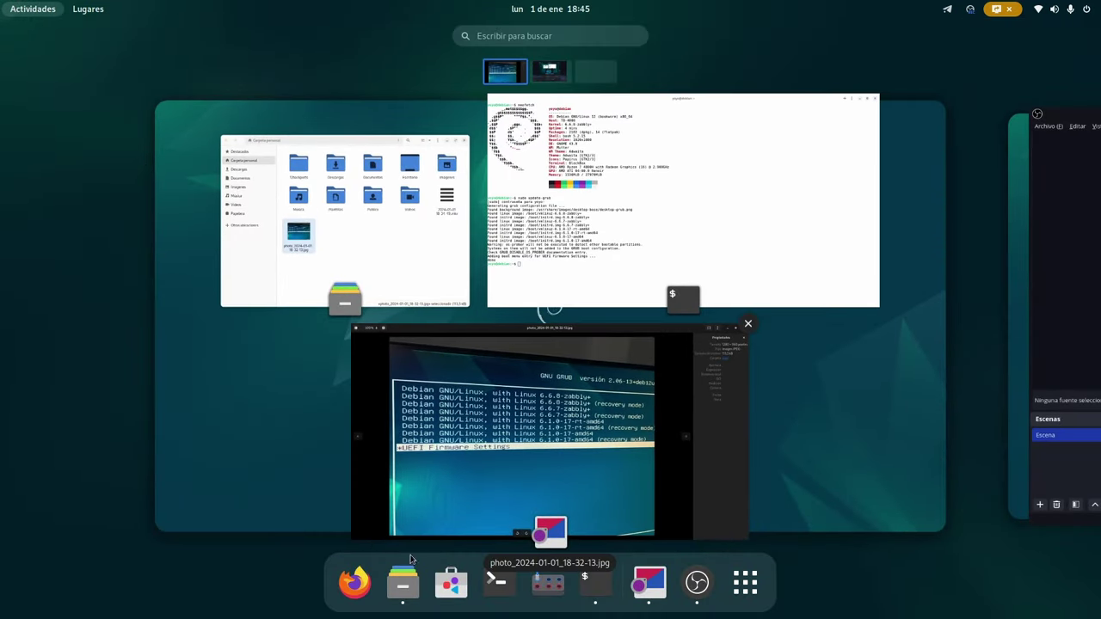
left_click(353, 583)
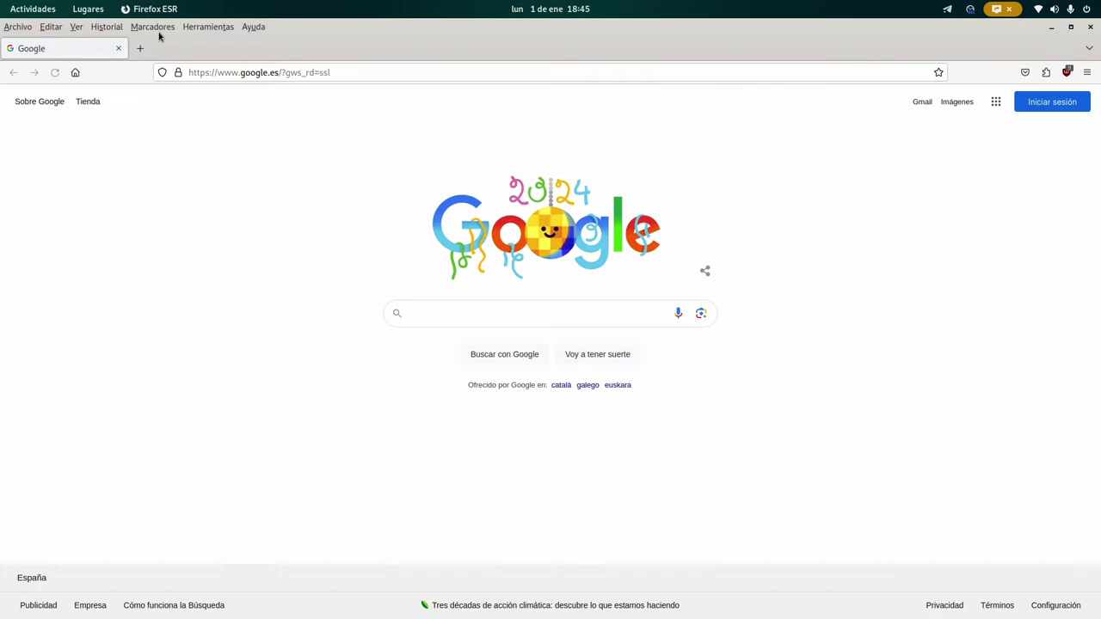
- Open the bookmarked Salmorejo Geek blog and search it for "grub"
left_click(153, 27)
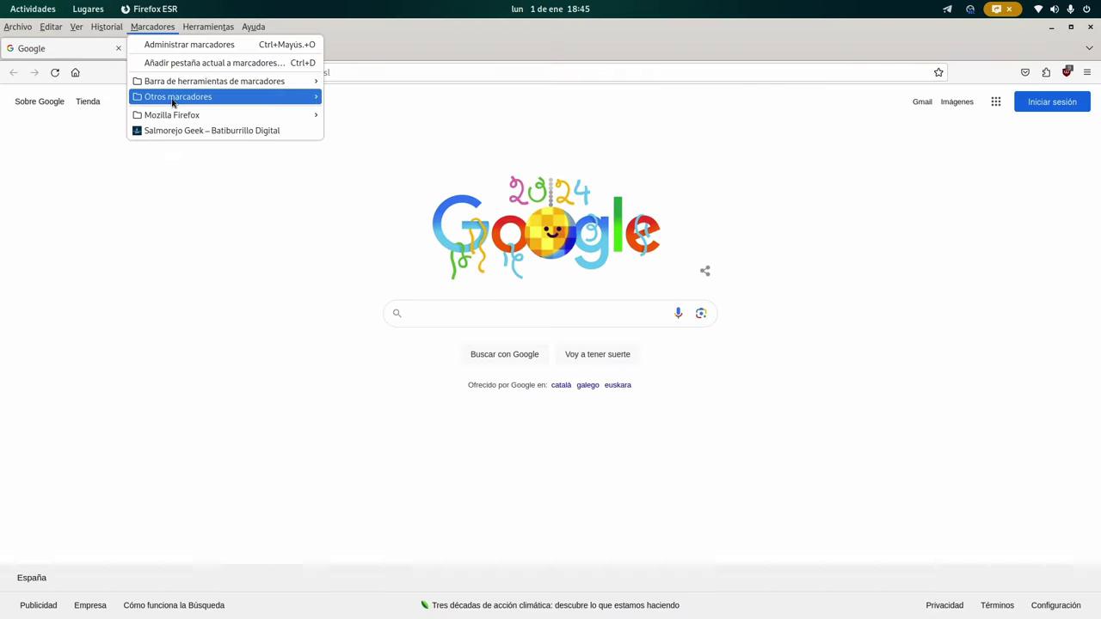
left_click(181, 130)
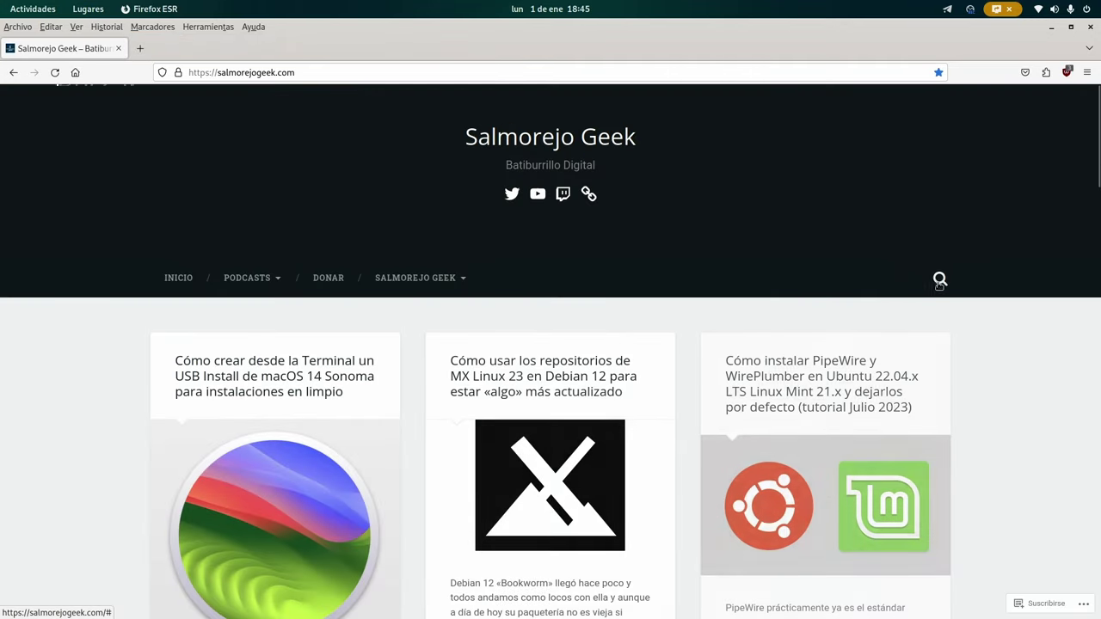
left_click(940, 279)
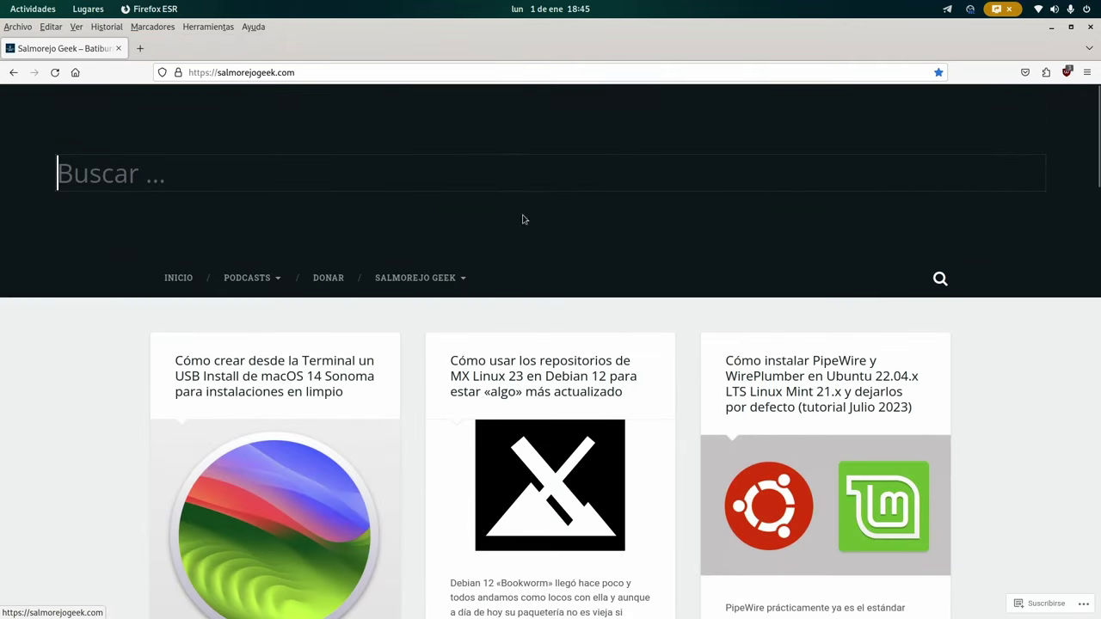
type("rub")
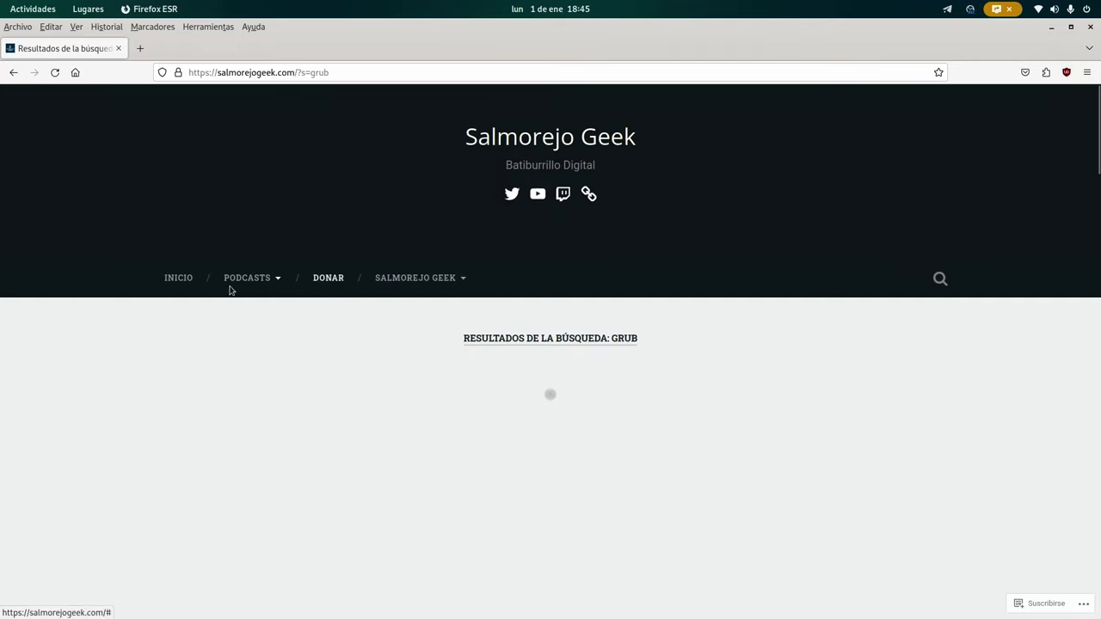
- Open the article "Devolver a Linux el bonito GRUB de antaño blanco sobre negro y demás extras" and read its GRUB settings through GRUB_DISABLE_SUBMENU="y"
mouse_move(251, 284)
scroll(250, 284, "down", 10)
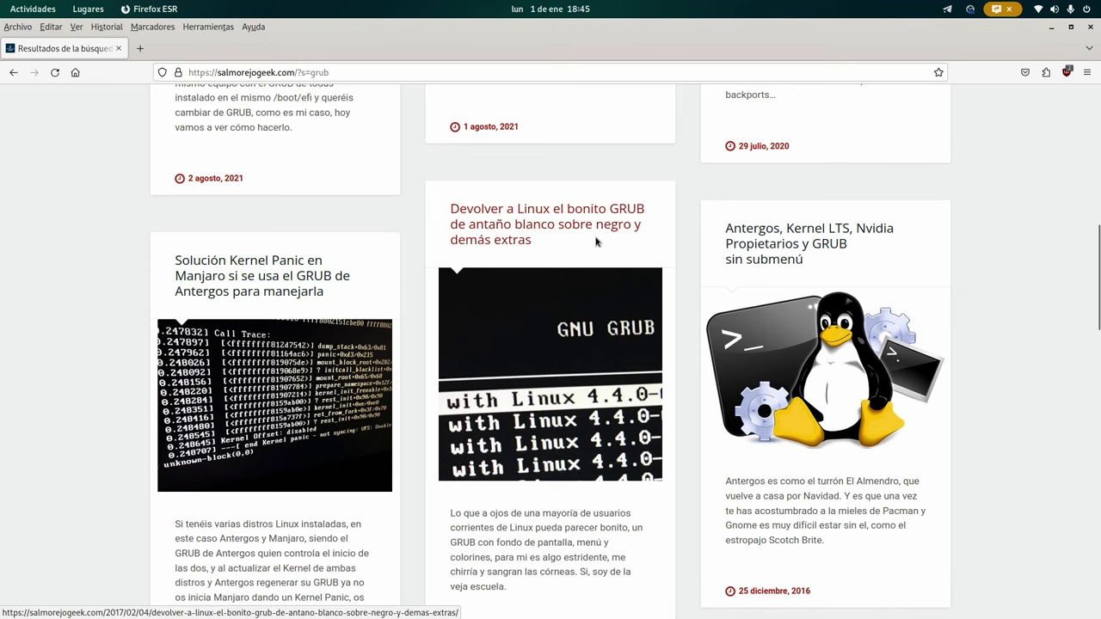
left_click(549, 317)
scroll(118, 273, "down", 4)
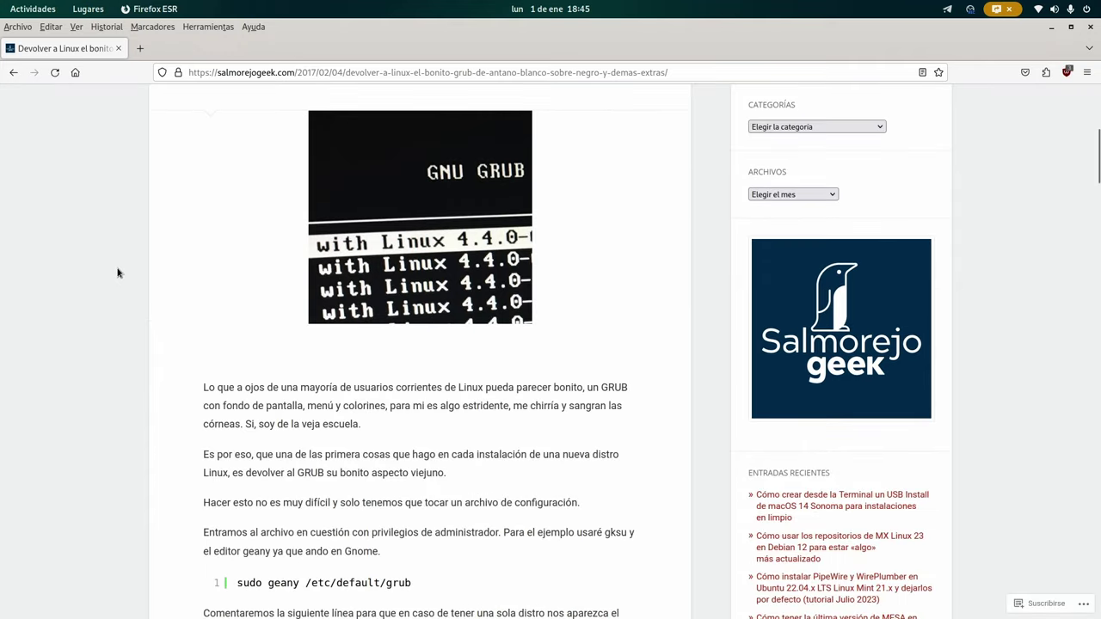
scroll(551, 346, "down", 3)
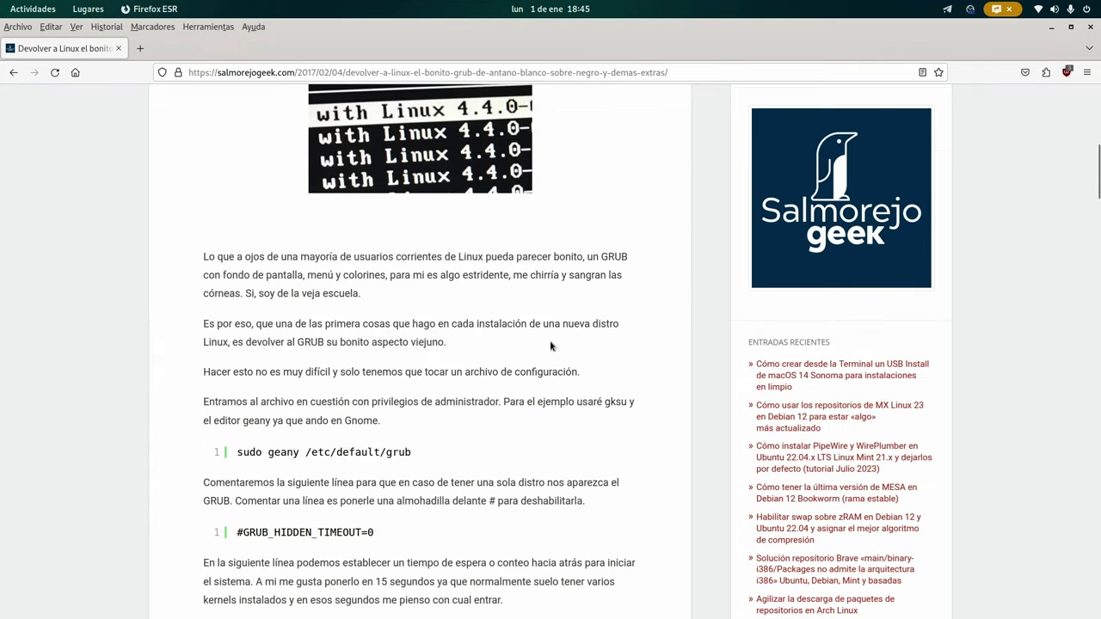
scroll(413, 370, "down", 1)
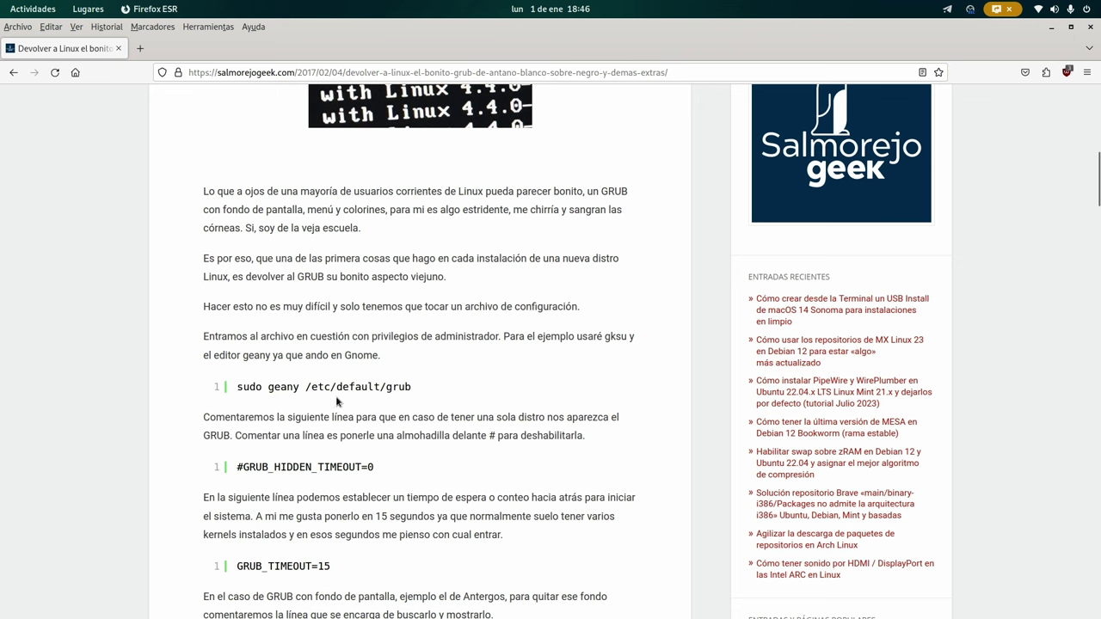
scroll(436, 404, "down", 6)
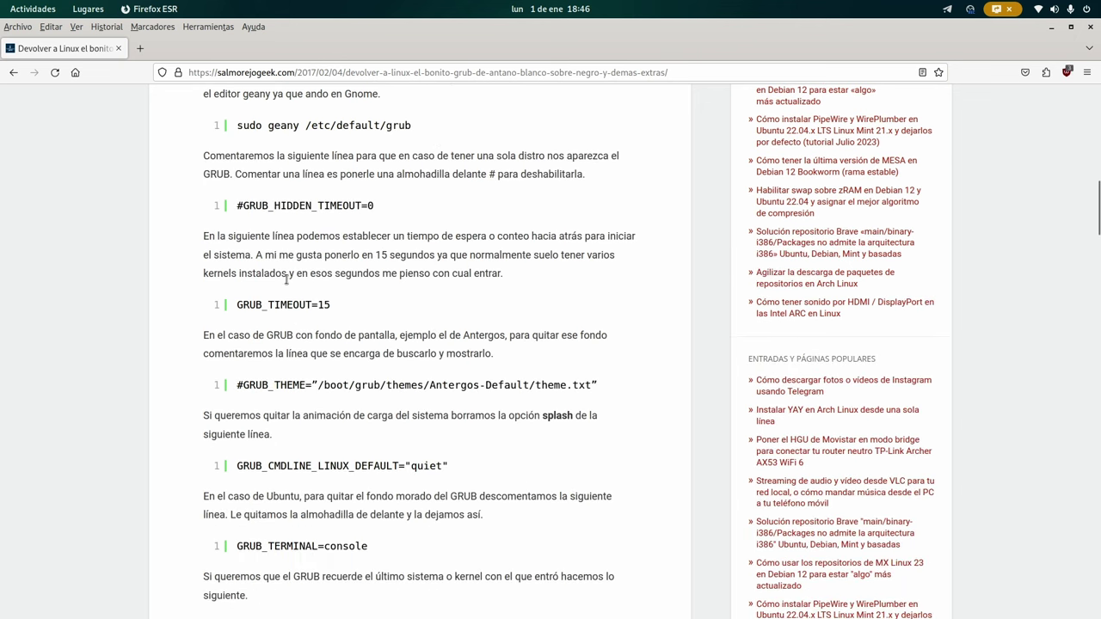
scroll(324, 267, "down", 10)
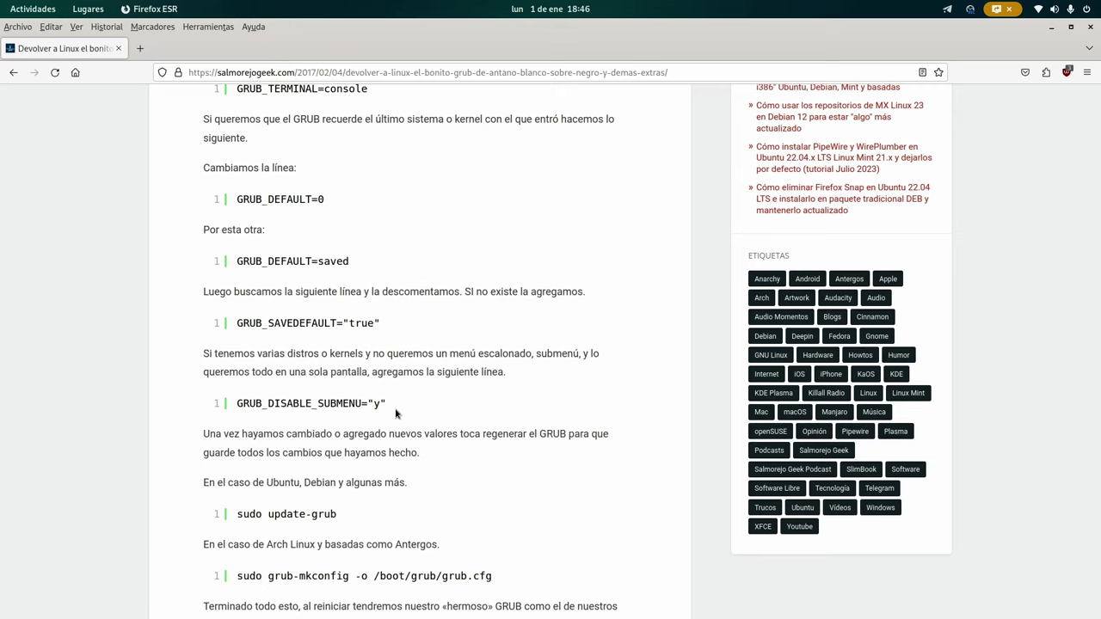
- Switch to the GRUB menu photo to examine how its kernel entries are laid out, and return to the article in Firefox
key("super")
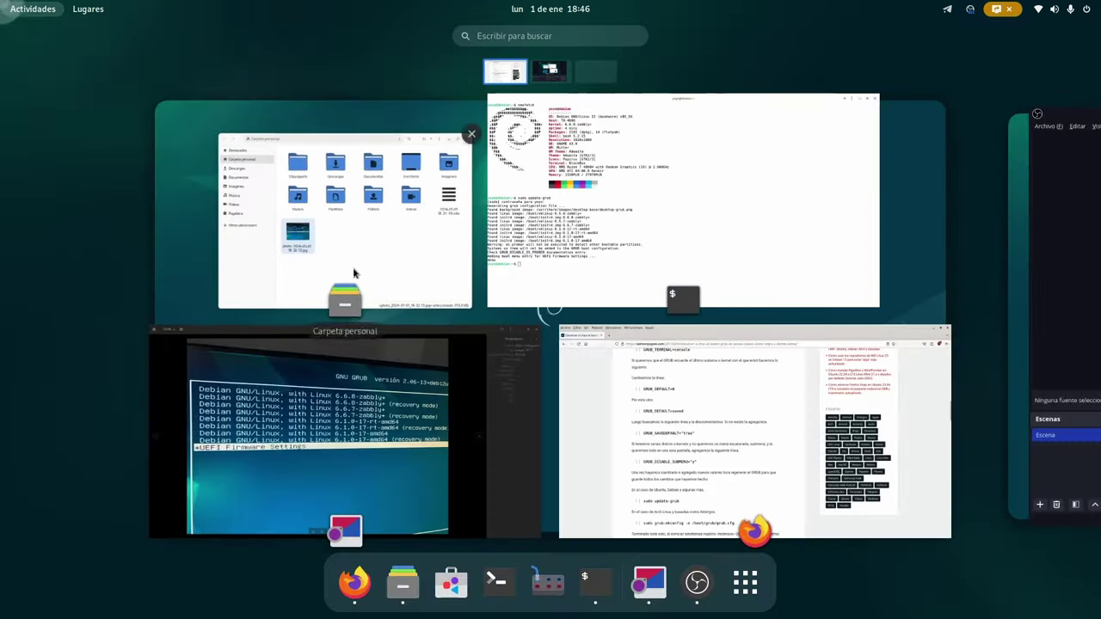
left_click(332, 415)
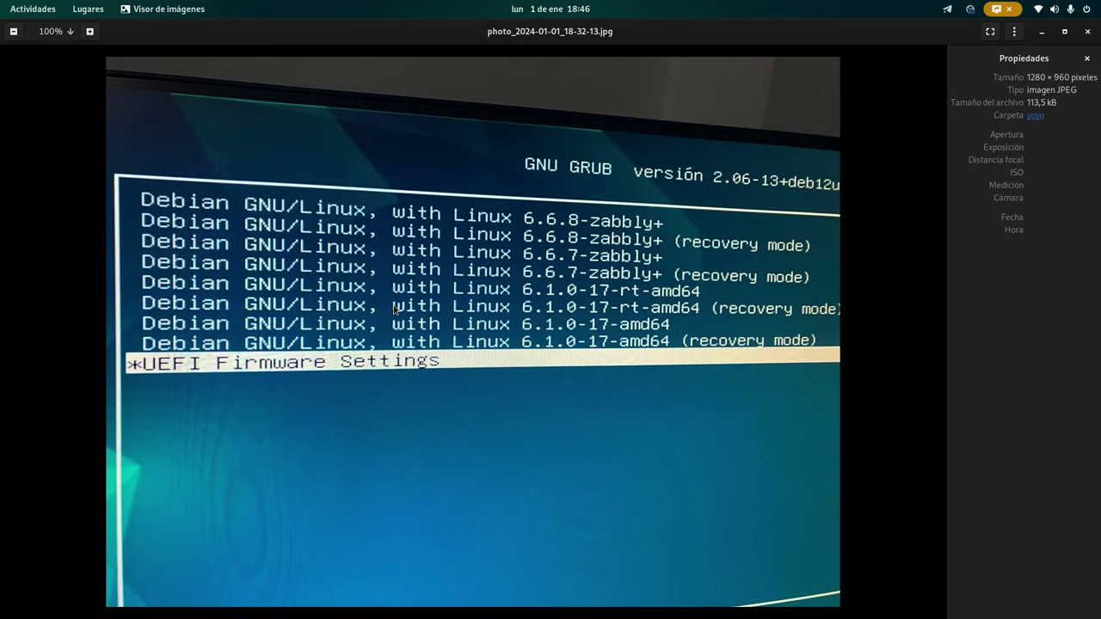
mouse_move(2, 2)
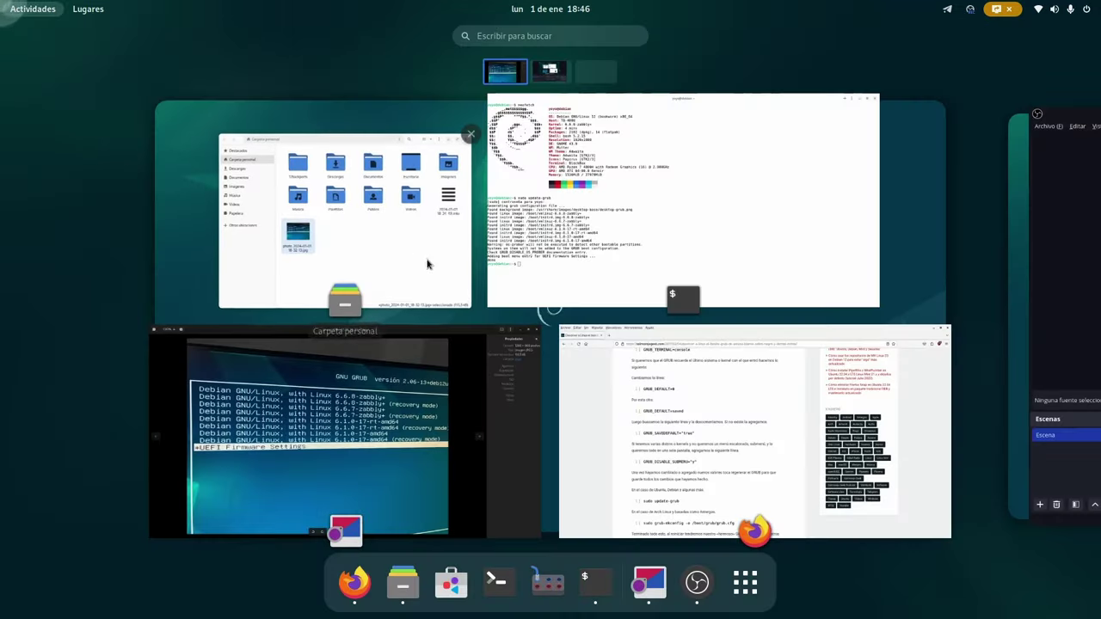
left_click(614, 391)
- Review the article's GRUB regeneration commands, example menu photos and configuration lines, and minimize Firefox to return to the GRUB menu photo
scroll(424, 399, "down", 3)
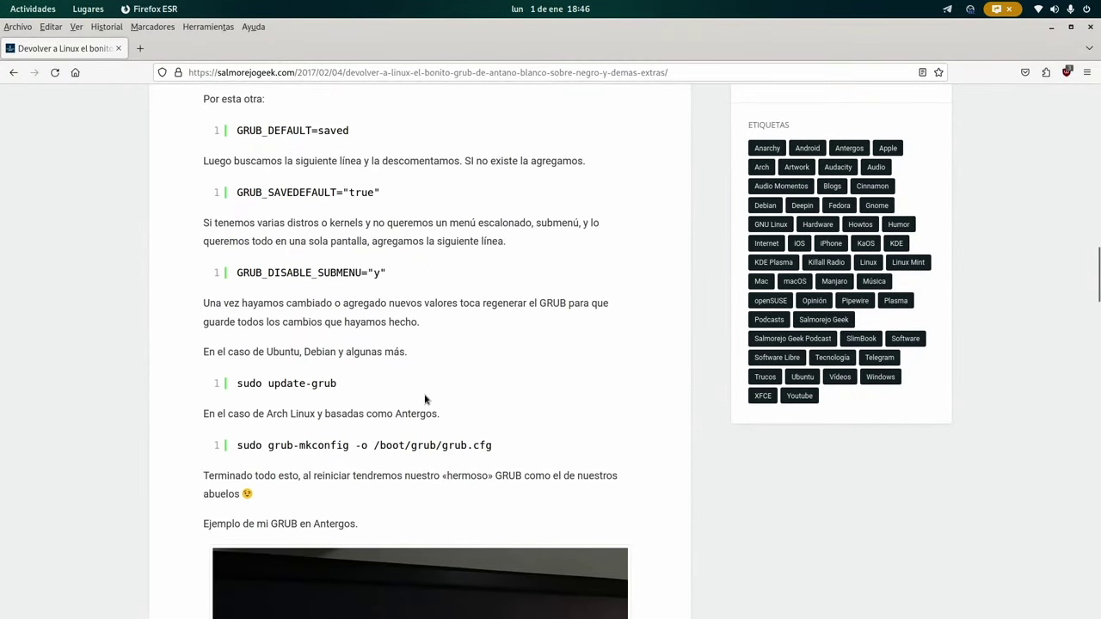
scroll(430, 360, "down", 5)
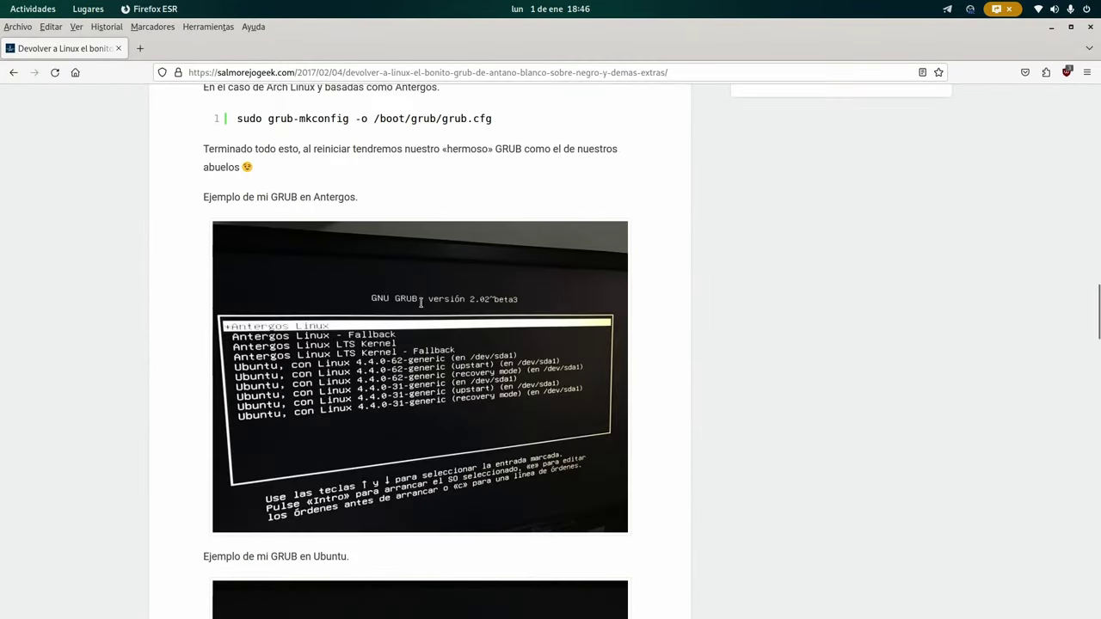
scroll(420, 301, "down", 9)
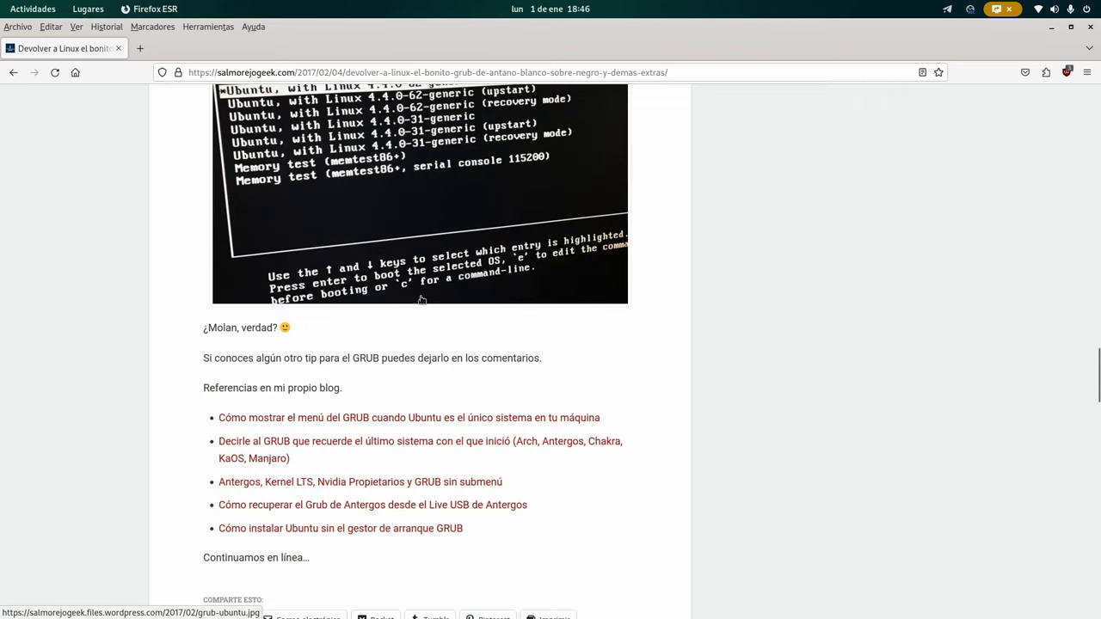
scroll(419, 301, "up", 5)
scroll(418, 292, "down", 10)
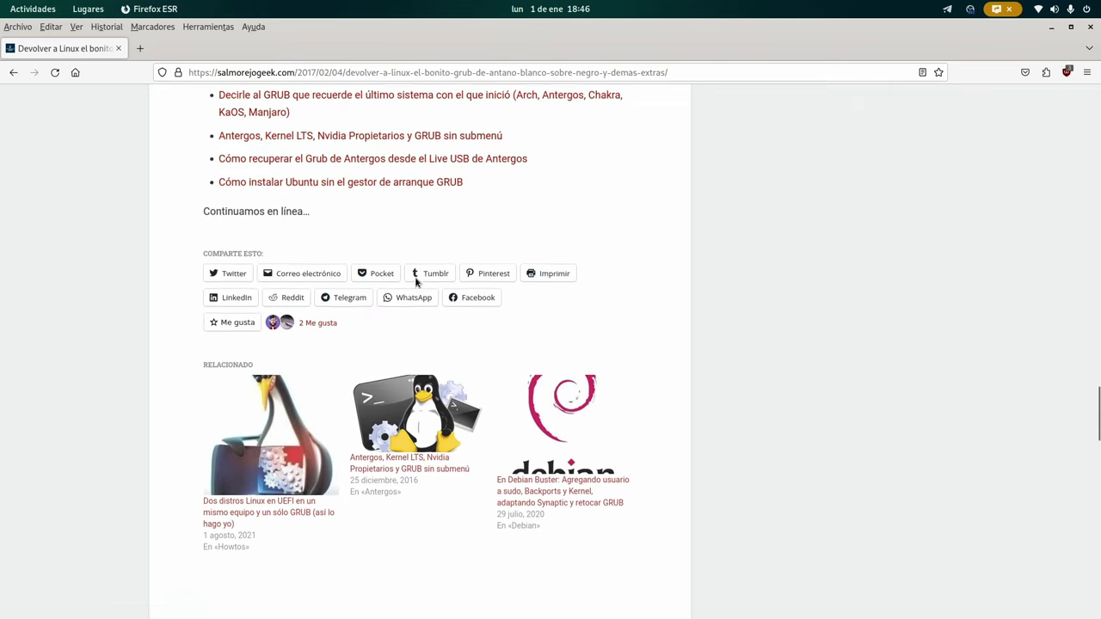
scroll(417, 282, "down", 5)
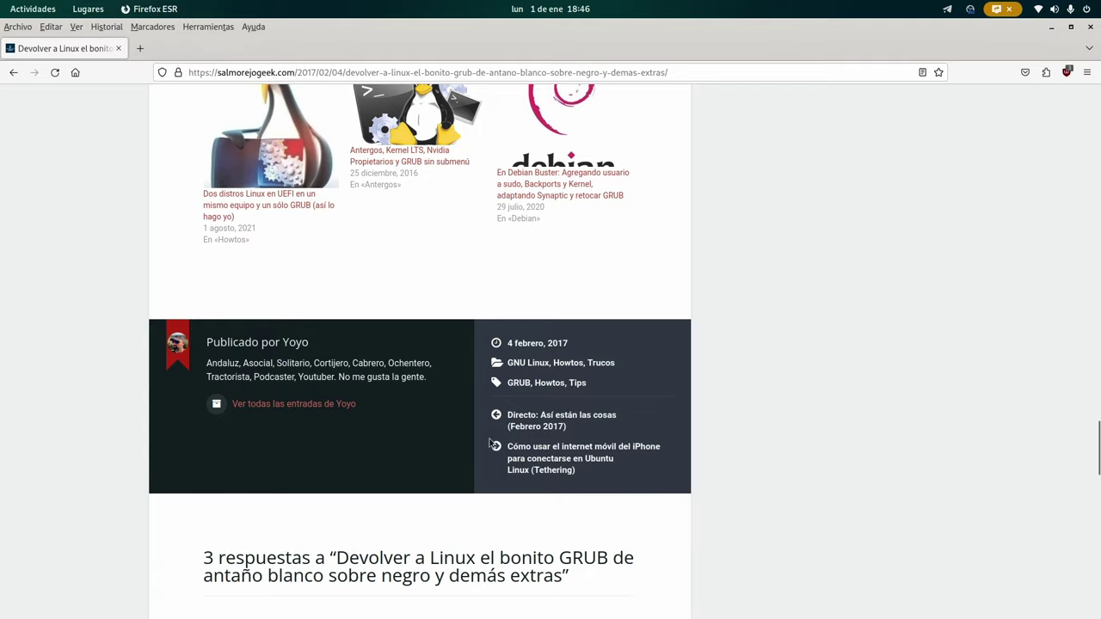
scroll(490, 443, "up", 20)
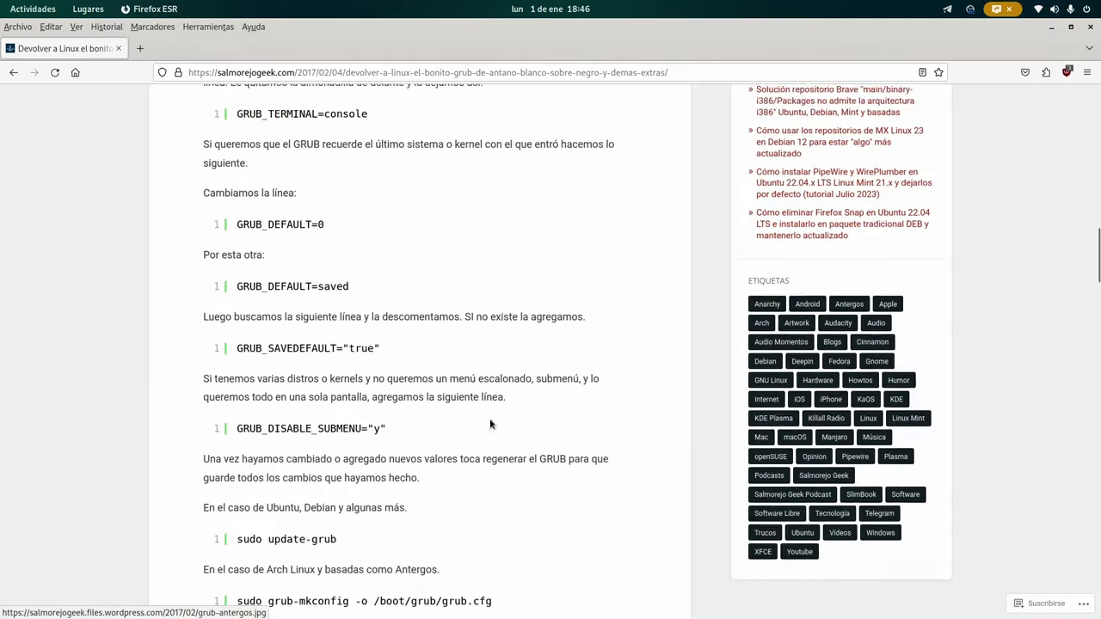
scroll(490, 424, "up", 20)
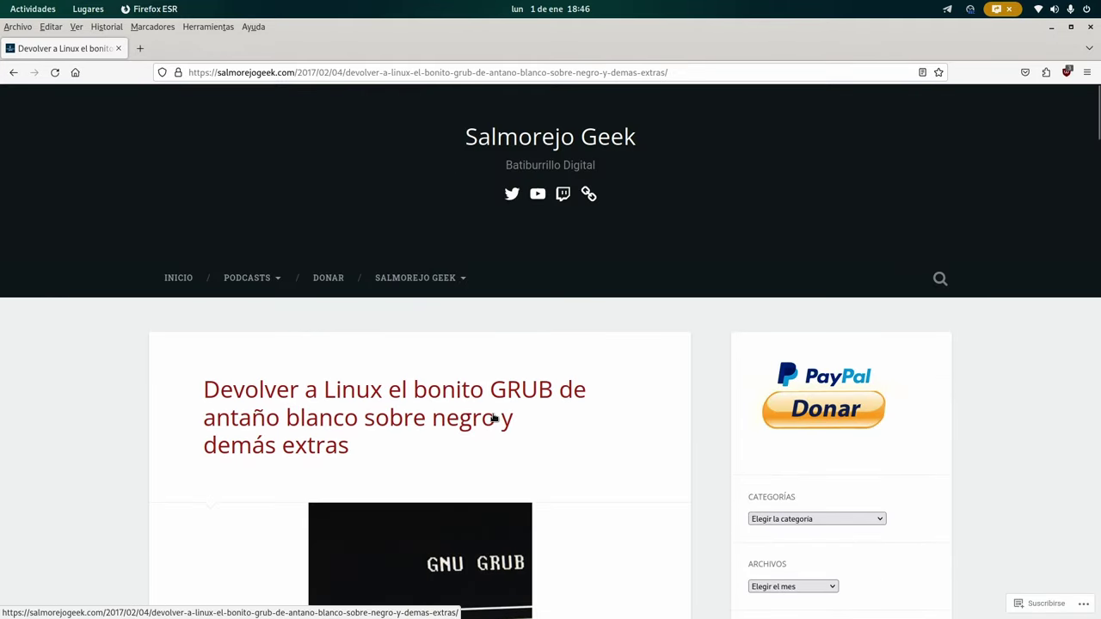
scroll(495, 418, "down", 13)
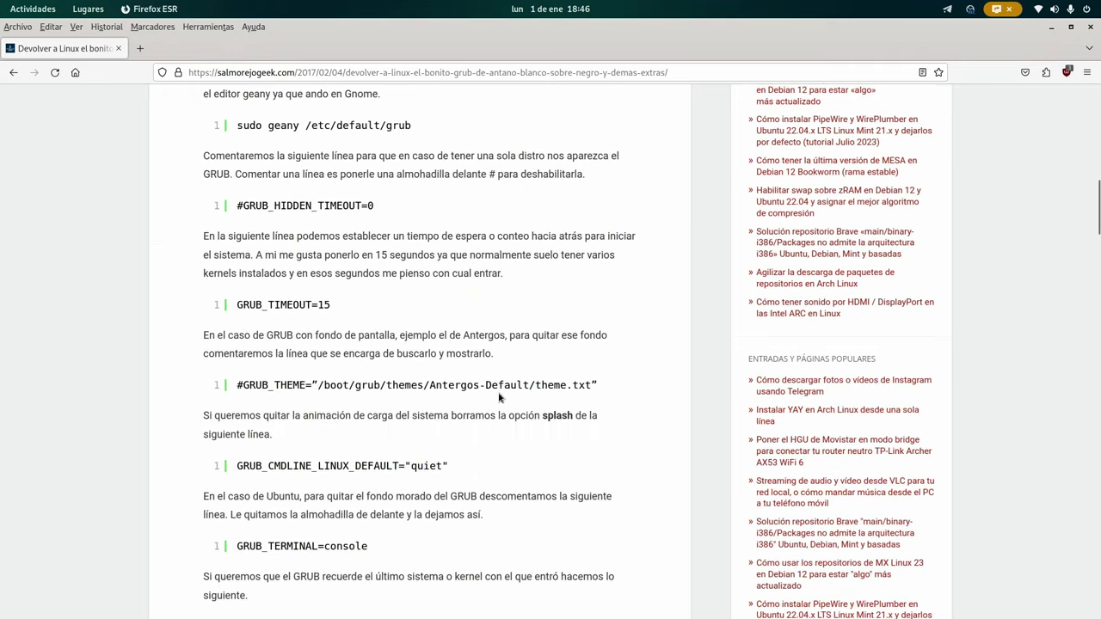
left_click(1048, 28)
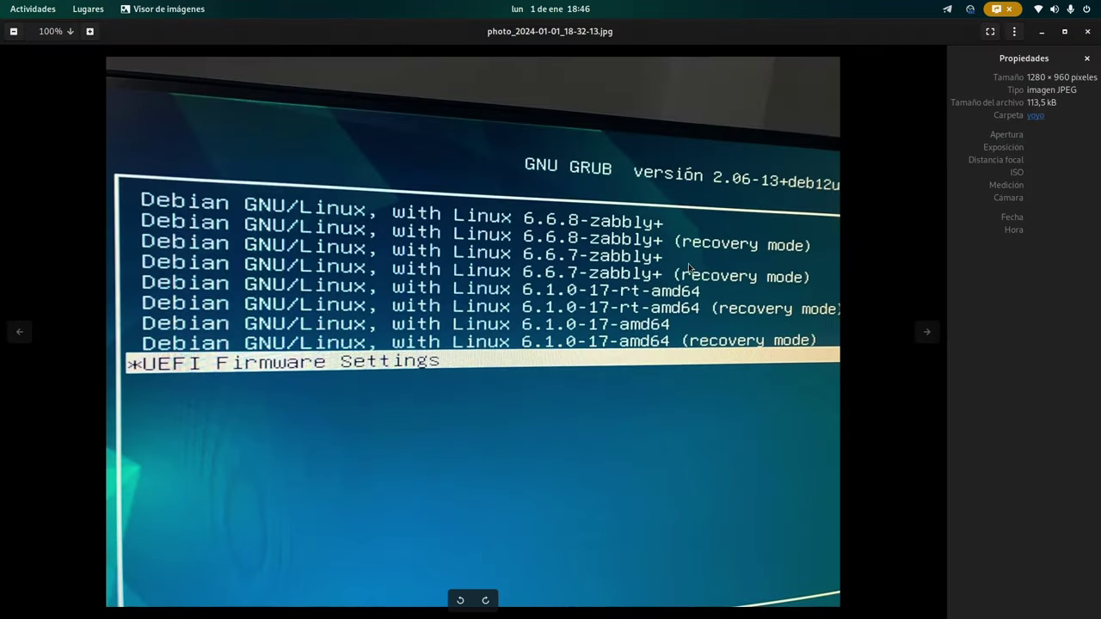